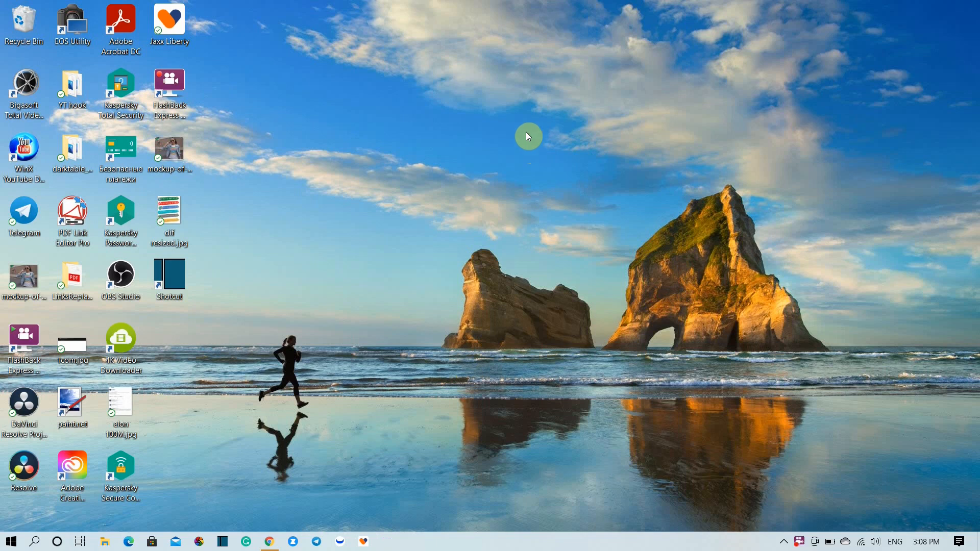
right_click(470, 112)
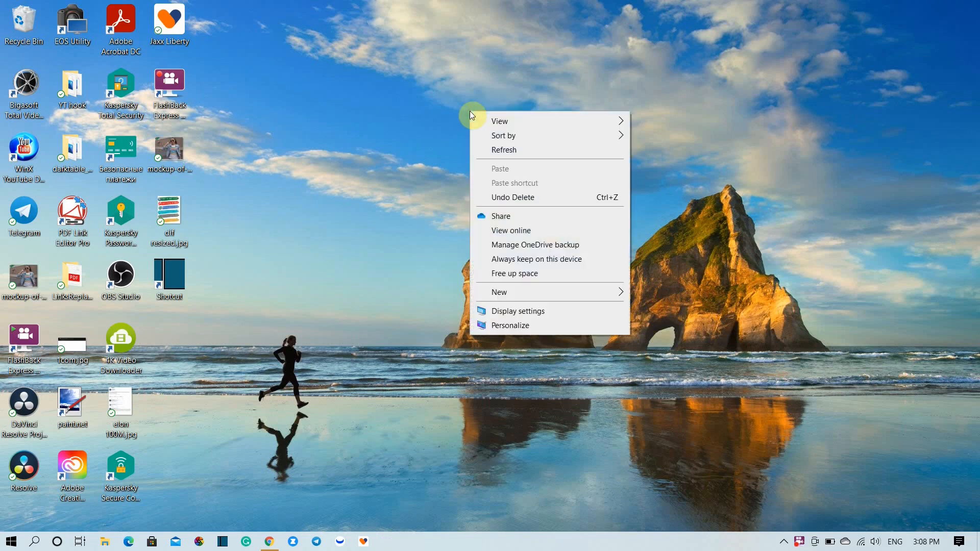
click(484, 149)
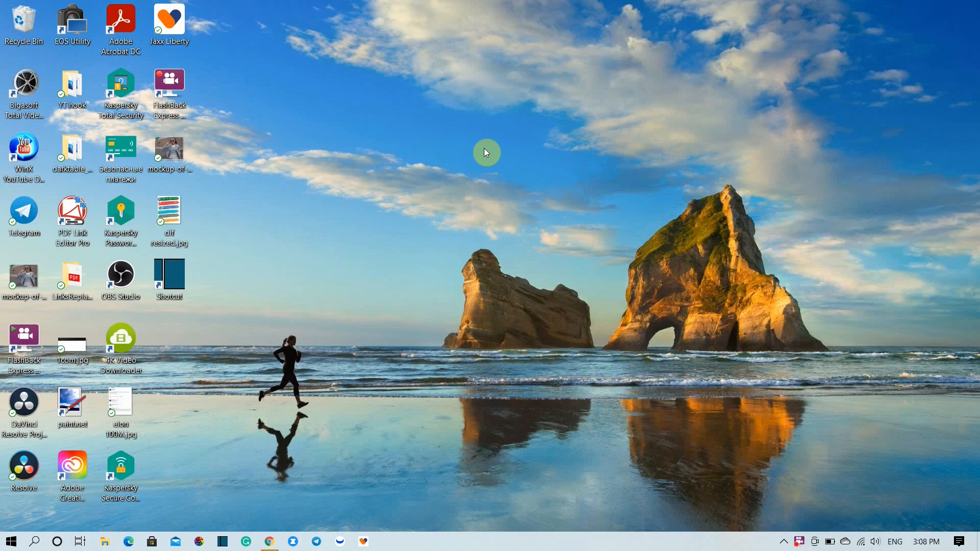
- Try to run DaVinci Resolve as administrator from its desktop shortcut
double_click(19, 480)
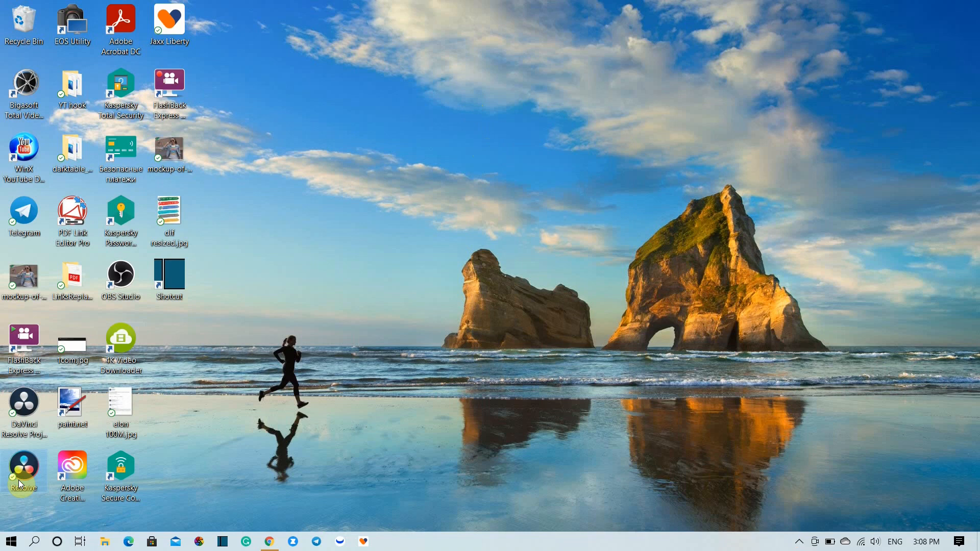
right_click(18, 480)
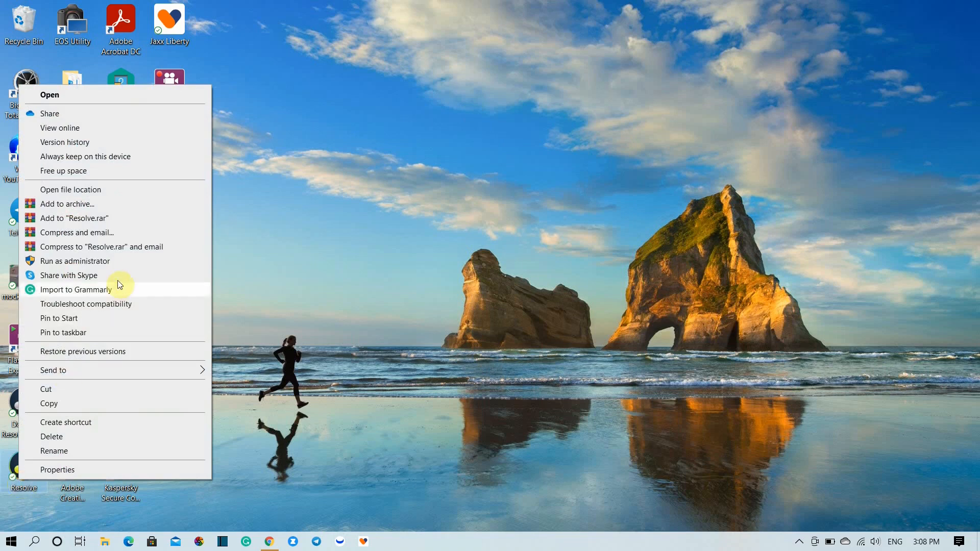
click(127, 261)
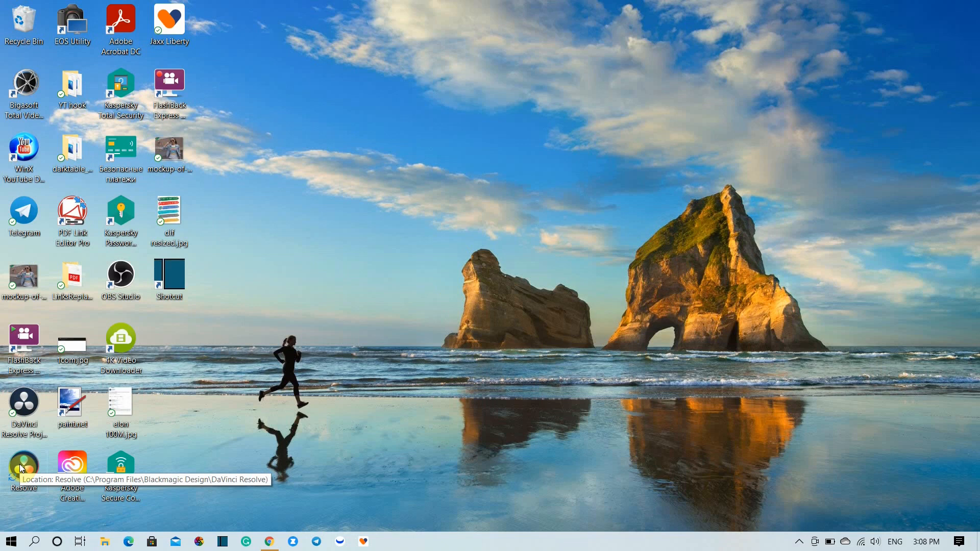
- Switch to the browser to look at the channel's top videos in YouTube Studio analytics, and return to a refreshed desktop
right_click(332, 235)
click(349, 276)
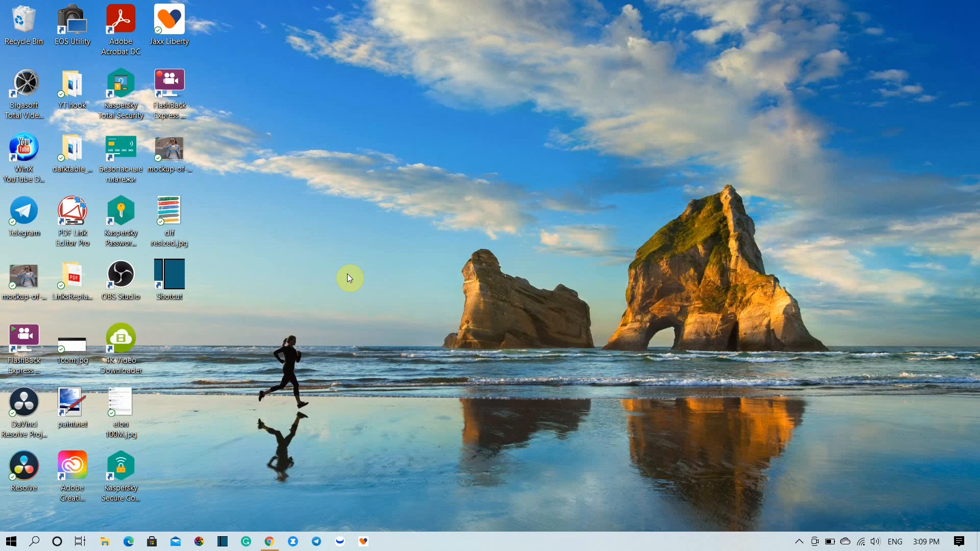
click(270, 541)
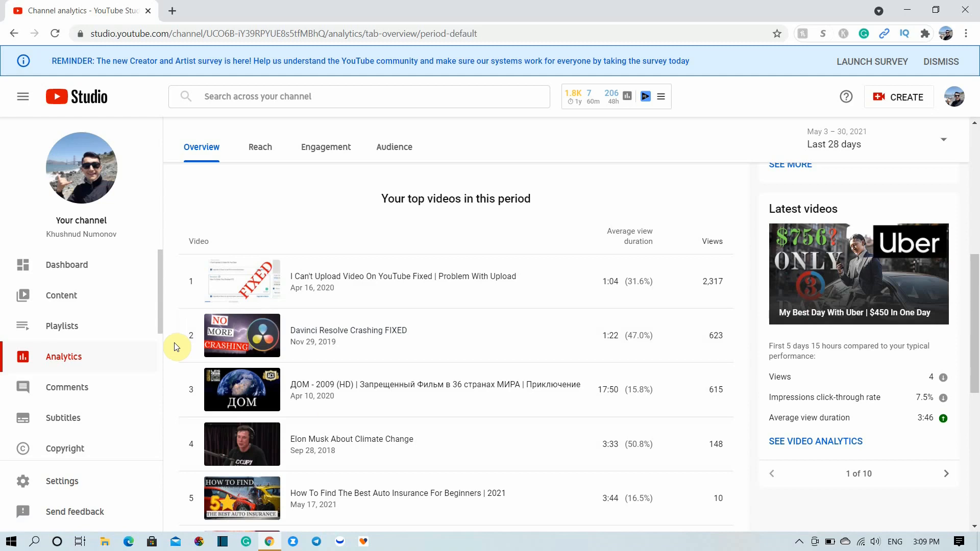
key(super+d)
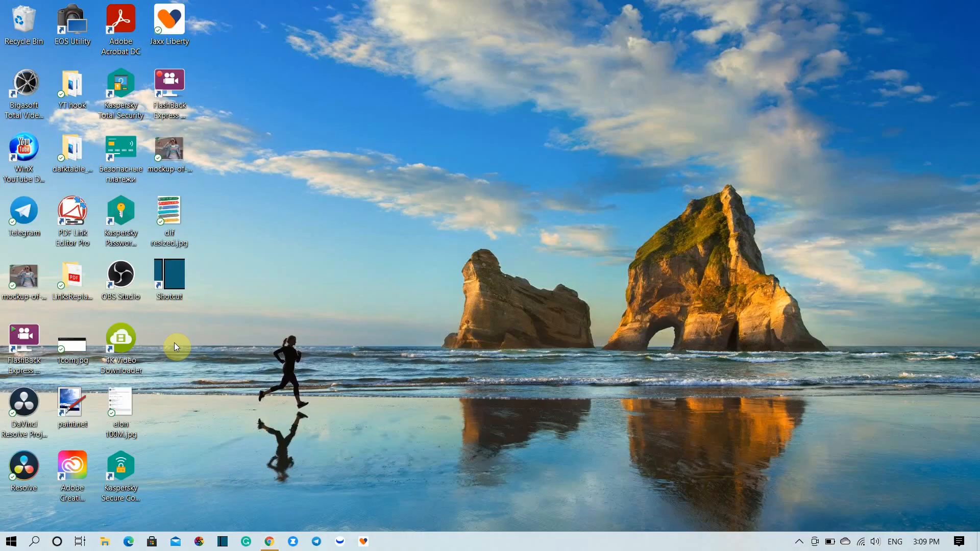
right_click(361, 277)
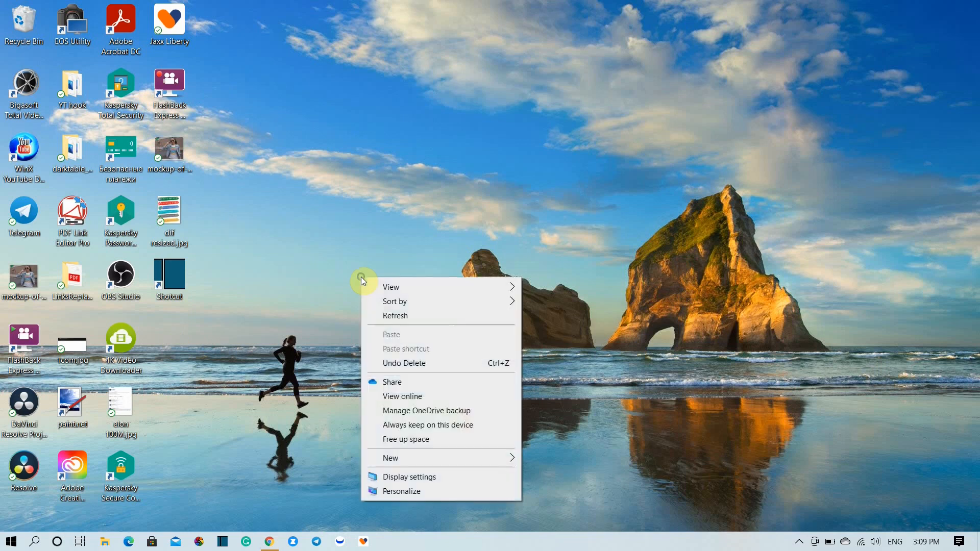
click(390, 315)
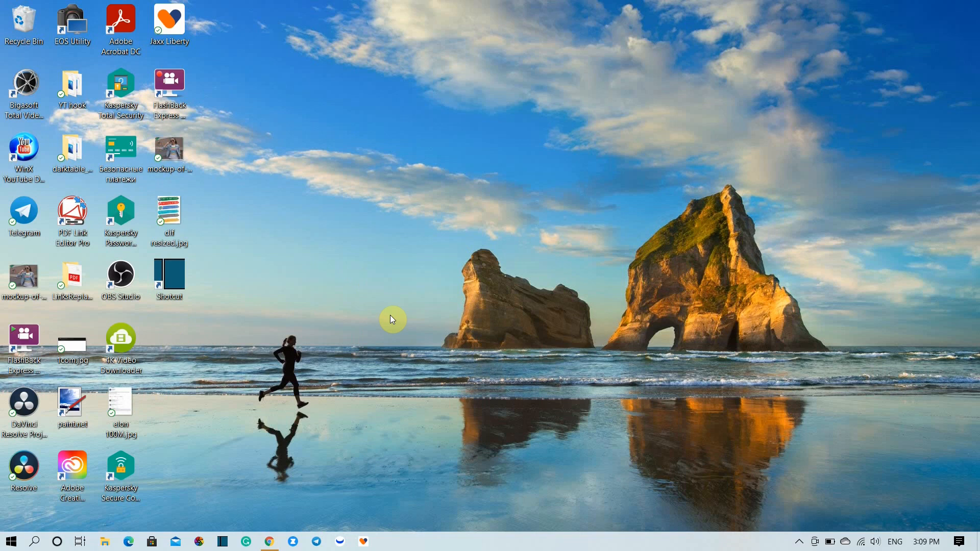
- Launch Shotcut and start a new project named "test"
double_click(170, 279)
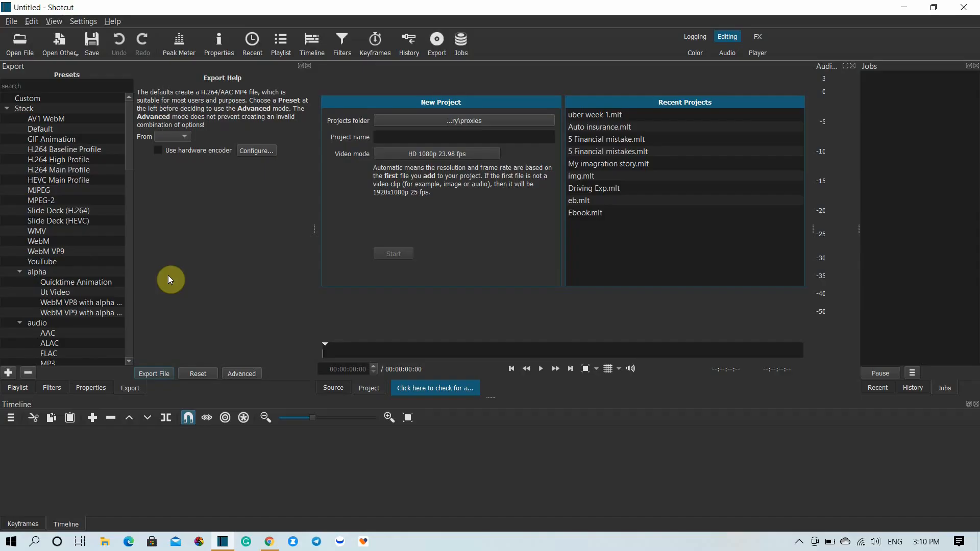
click(462, 138)
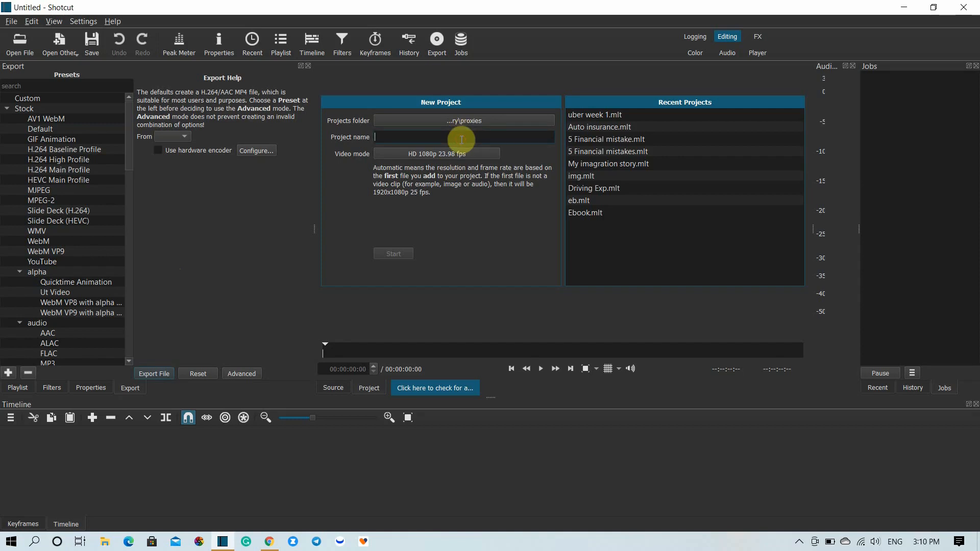
text(test)
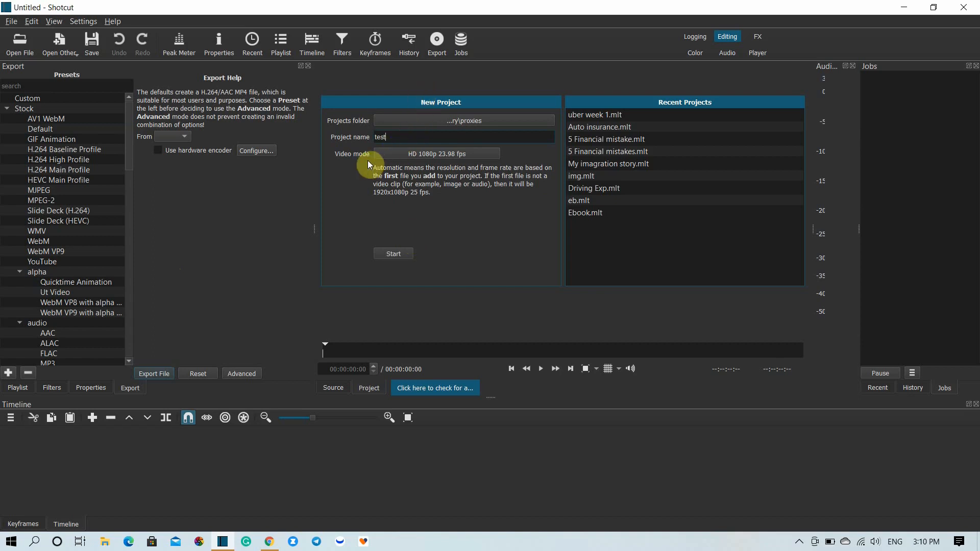
click(403, 257)
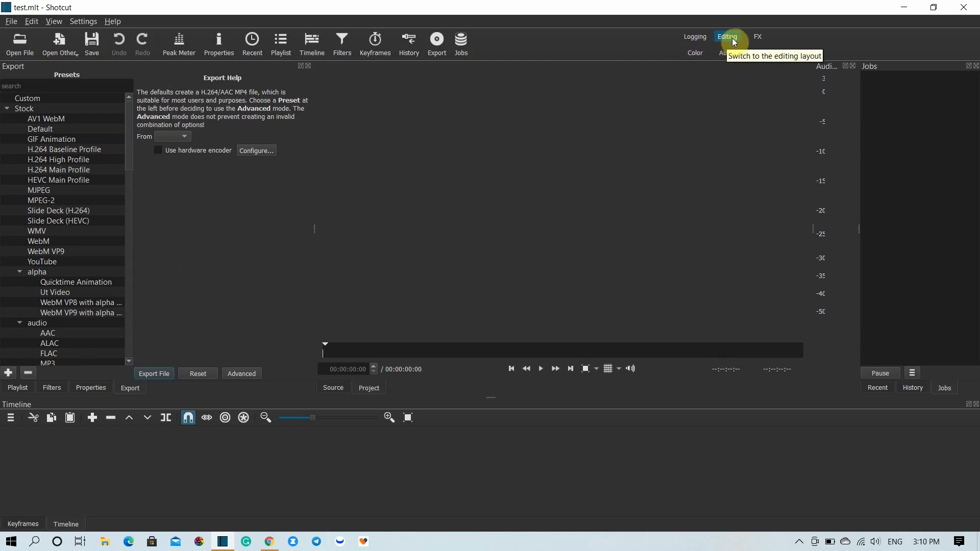
- Add MVI_0419.MP4 from the Videos\Coming to USA folder on Local Disk (D:) to the project's playlist
click(28, 390)
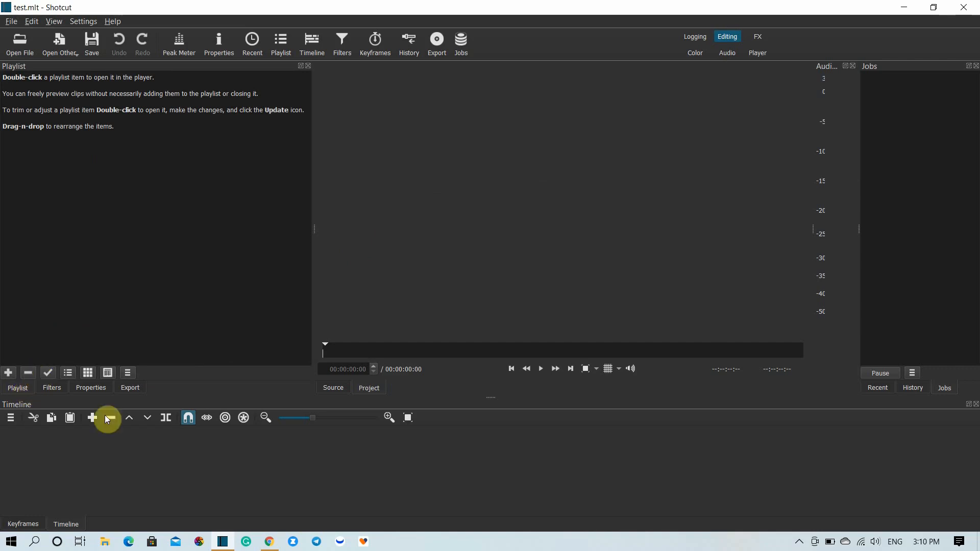
click(107, 541)
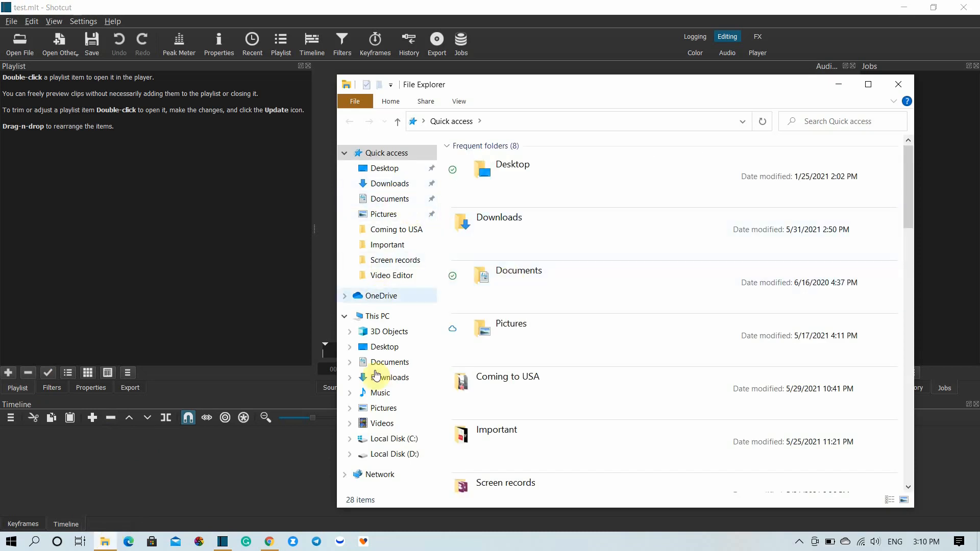
click(387, 453)
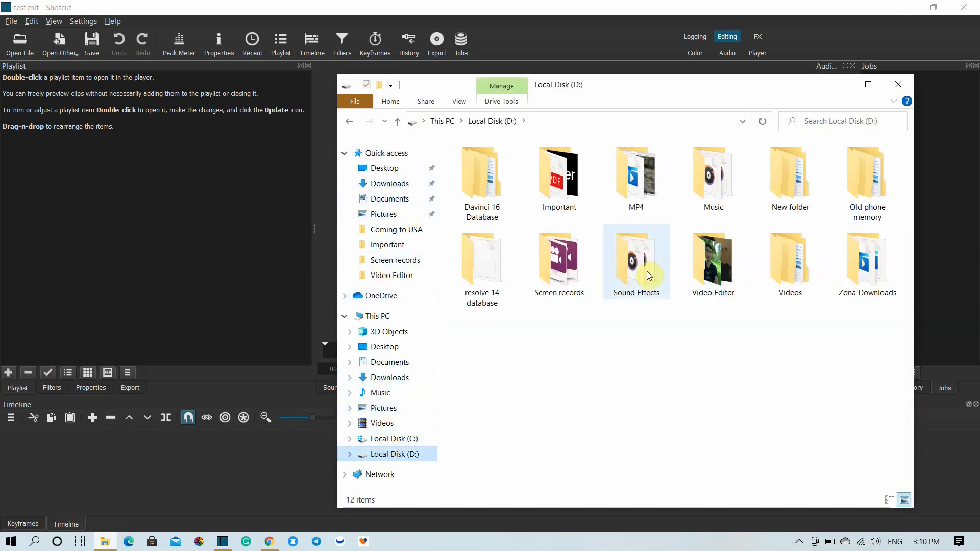
double_click(762, 264)
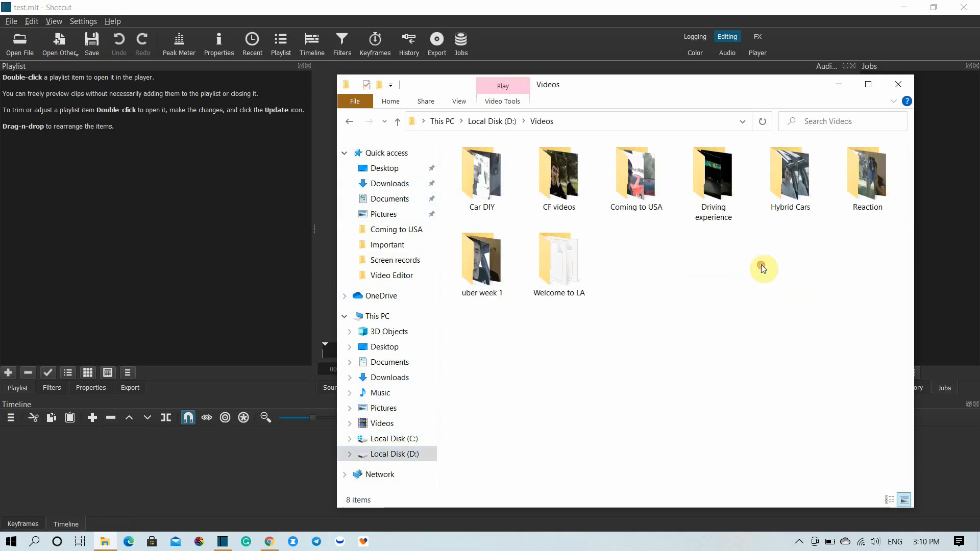
double_click(656, 189)
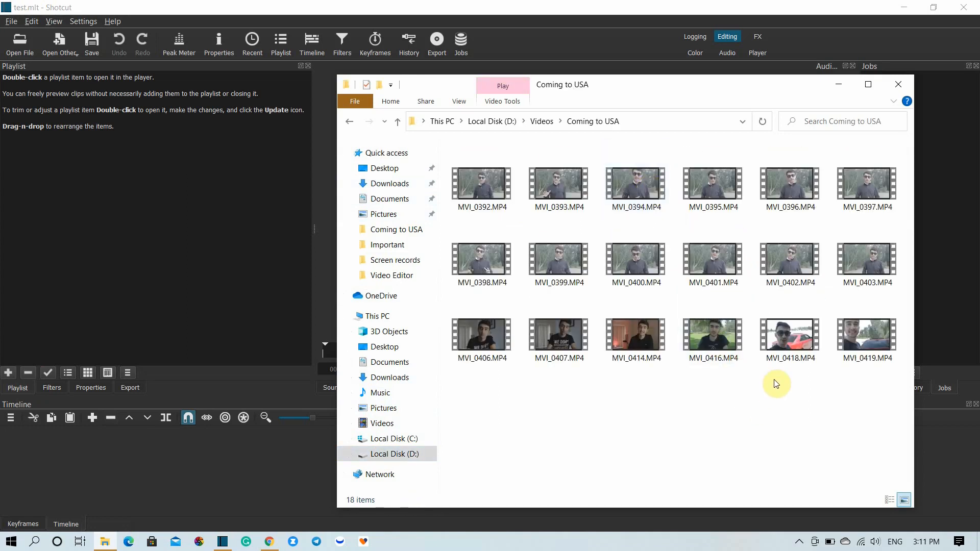
click(853, 350)
drag(852, 349, 255, 277)
click(255, 277)
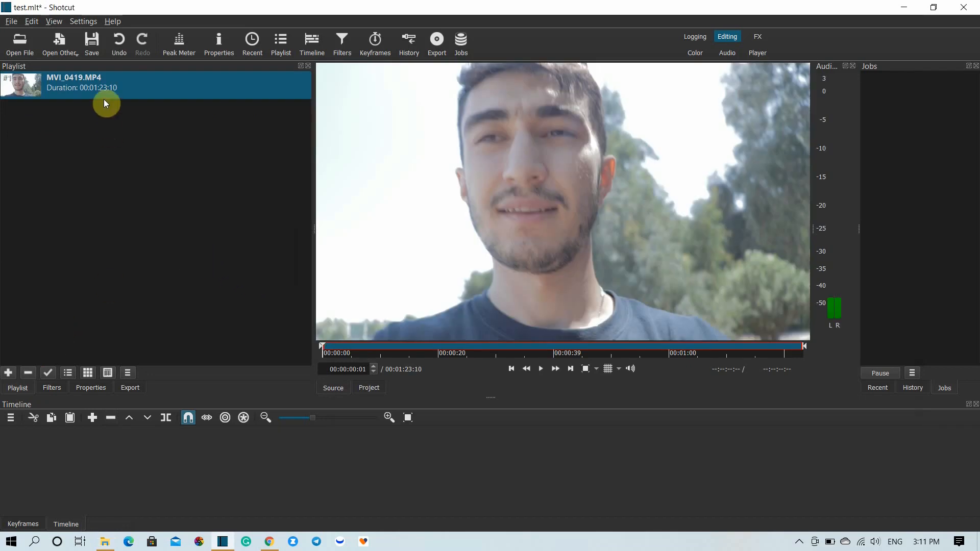
- Place the MVI_0419.MP4 clip from the playlist at the start of the timeline and enlarge the timeline area
drag(127, 79, 308, 462)
click(308, 464)
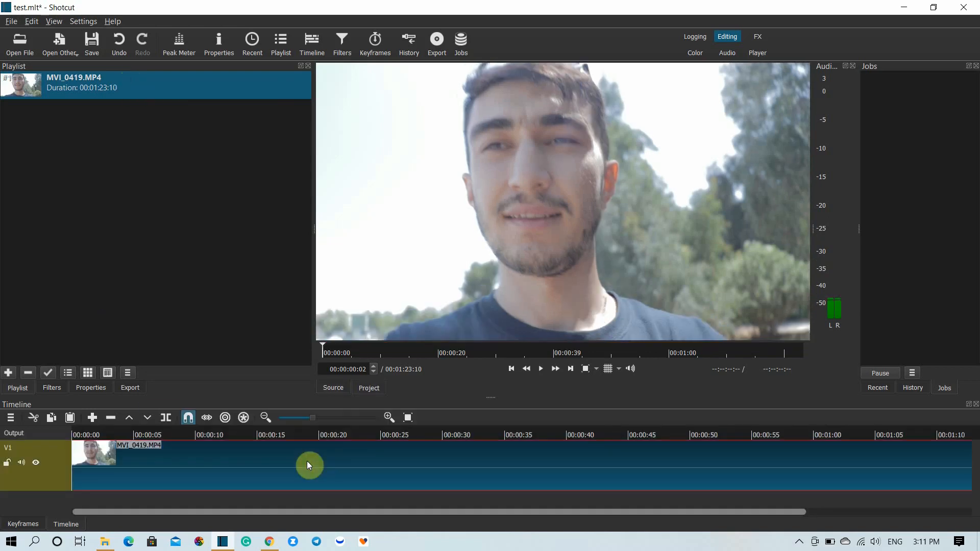
drag(498, 396, 498, 276)
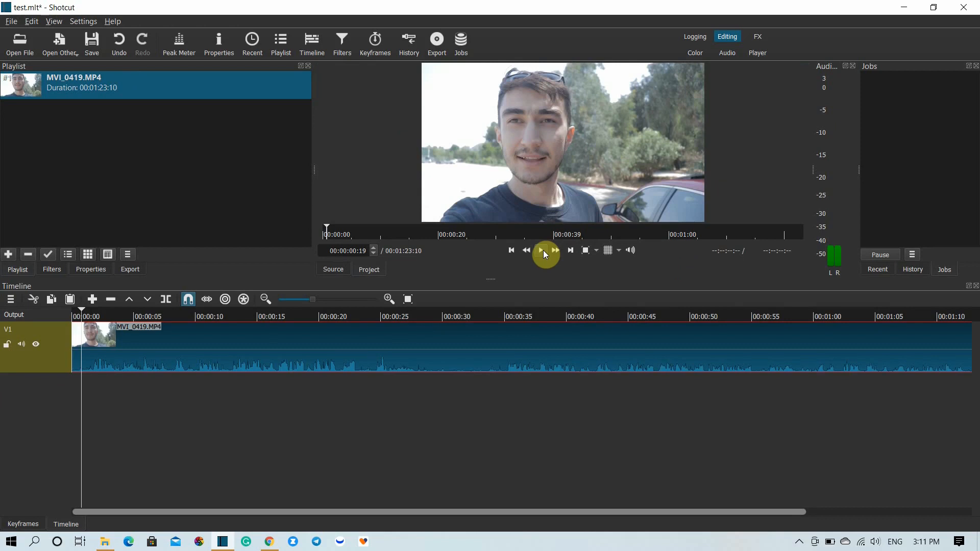
- Add a second video track above V1
right_click(63, 356)
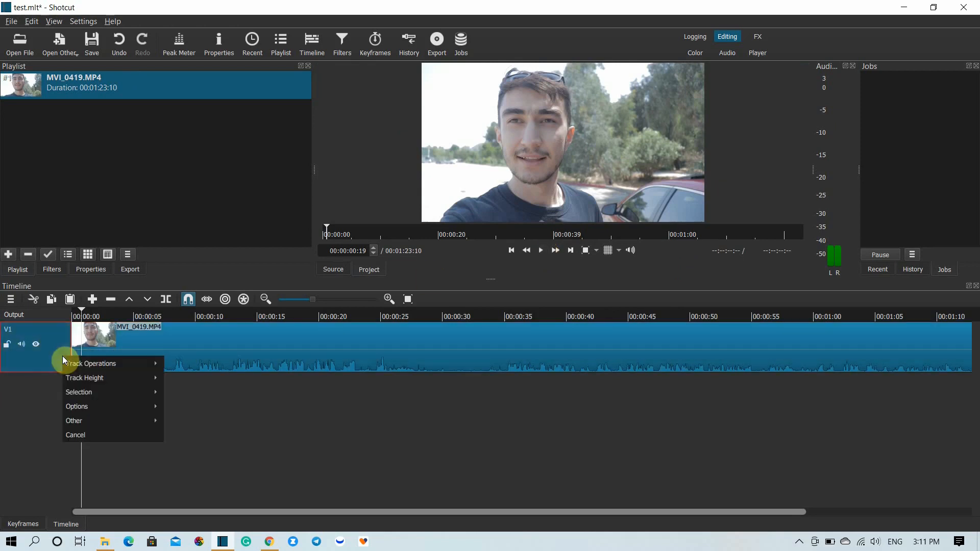
mouse_move(75, 368)
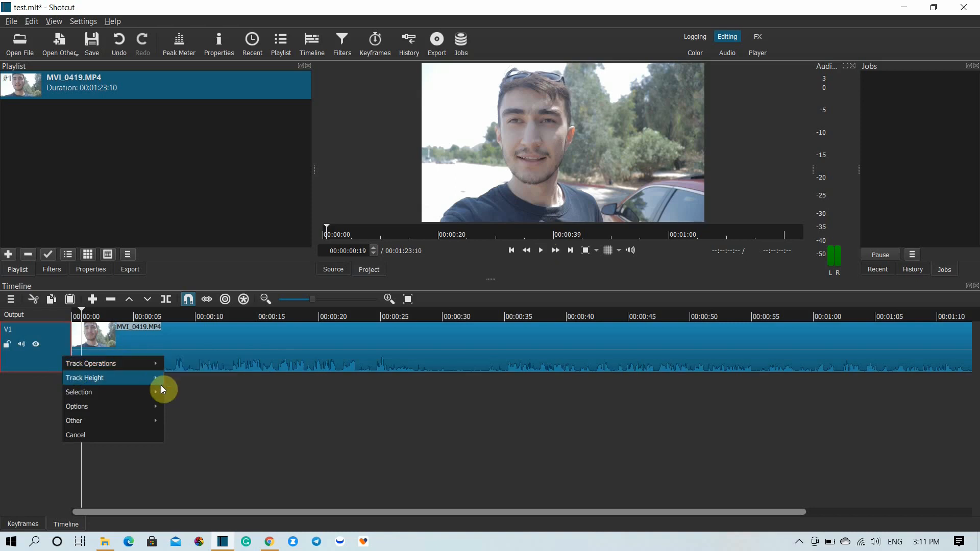
click(197, 376)
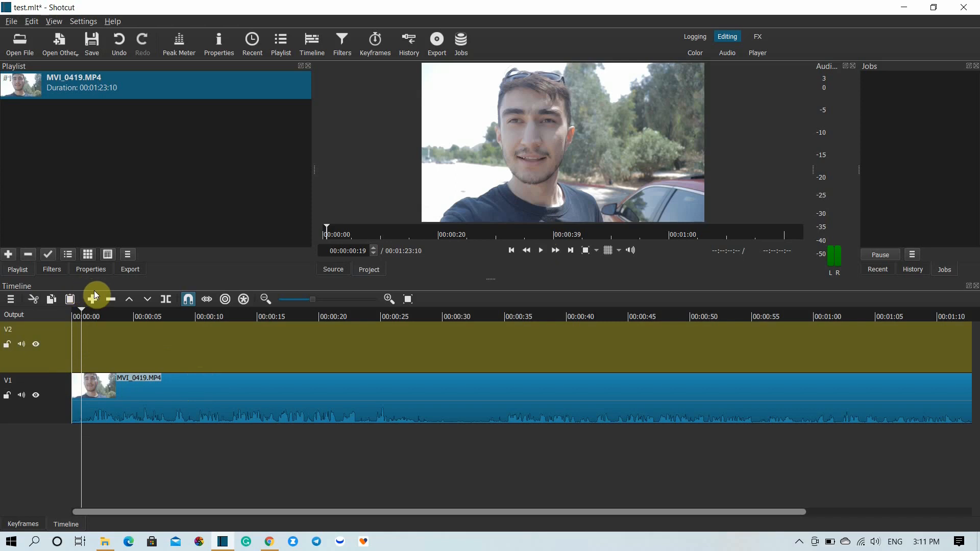
- Split the V1 clip at 00:00:00:19 and add a Text: Simple filter to its short first segment
click(166, 299)
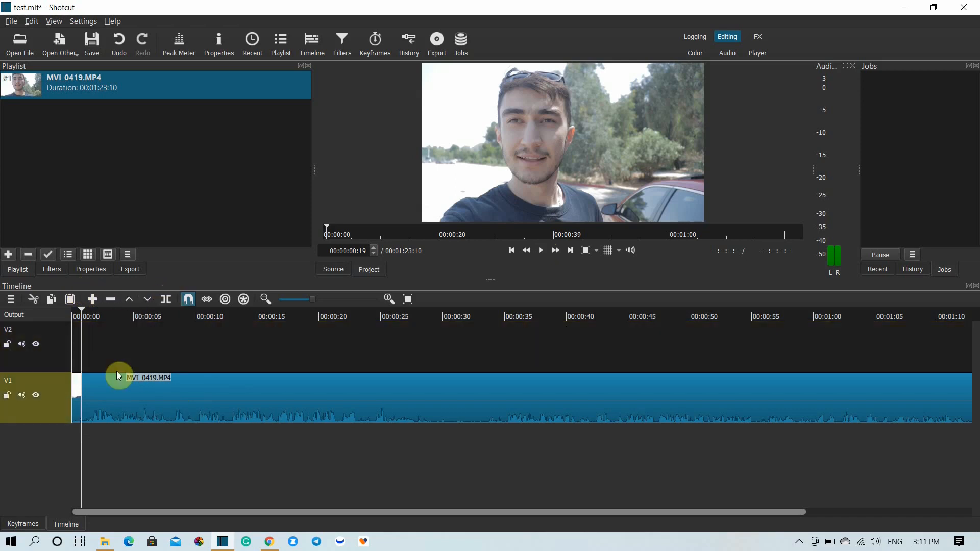
click(77, 403)
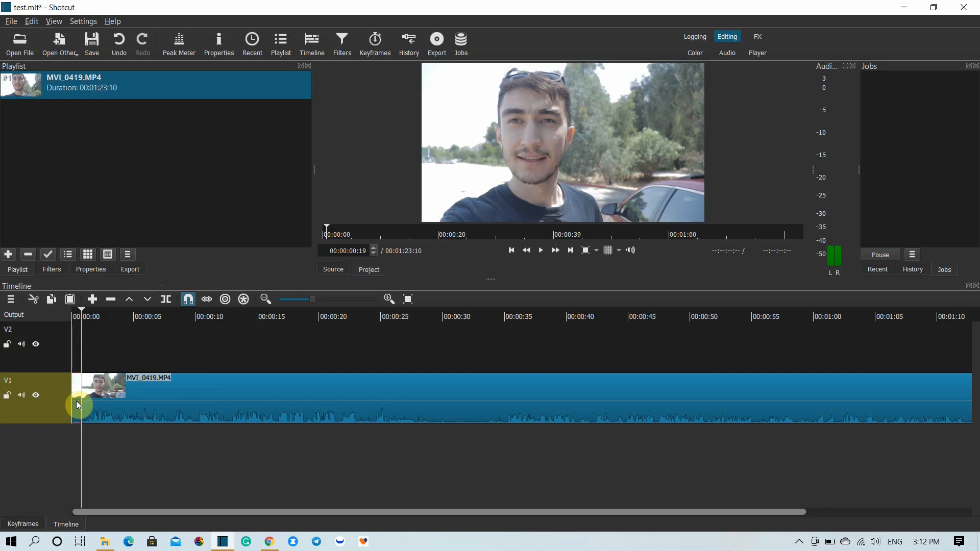
click(52, 269)
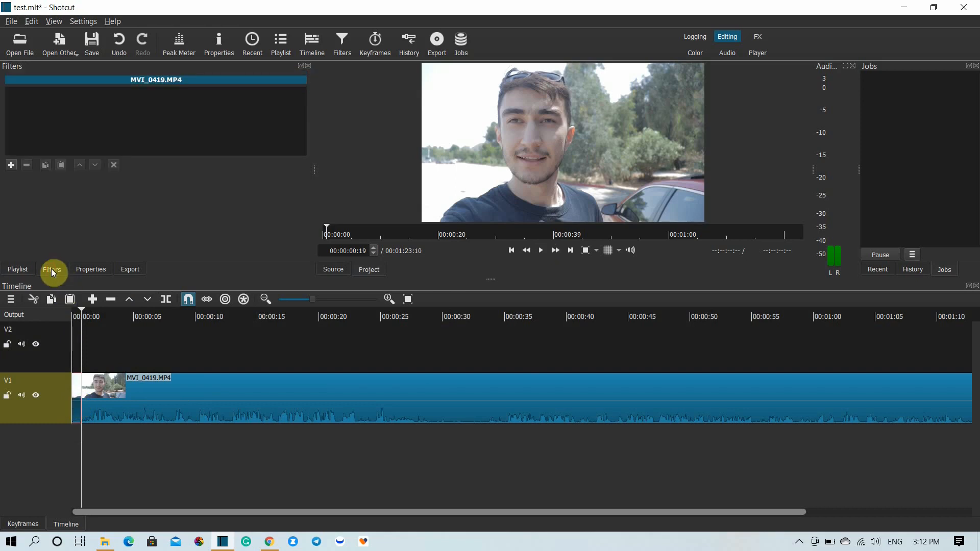
click(11, 166)
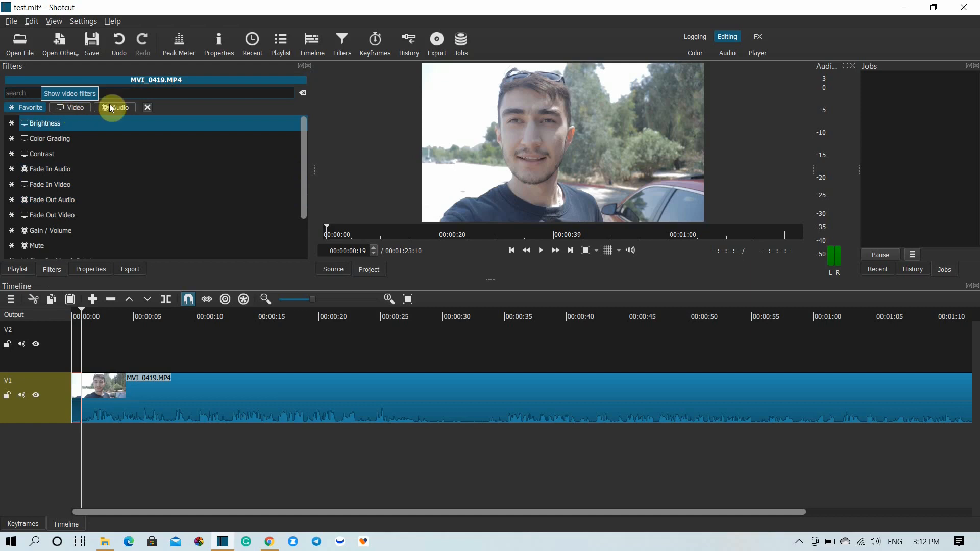
click(70, 93)
text(tex)
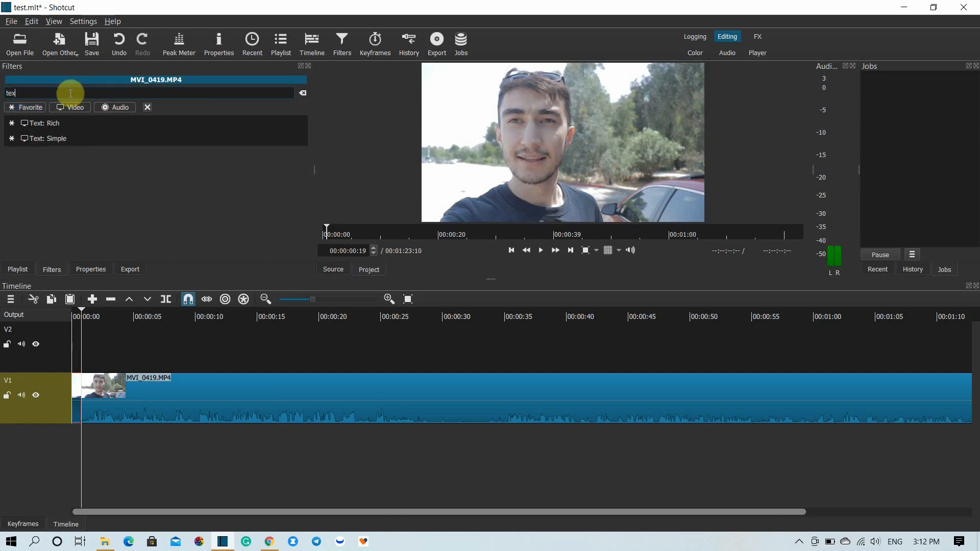
click(68, 136)
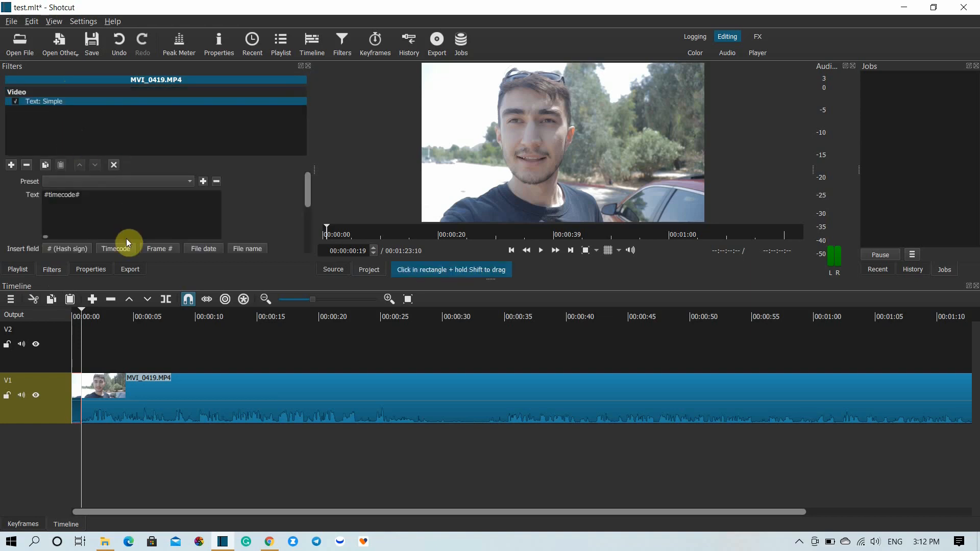
- Replace the Text: Simple filter's default timecode text with "this is test" and preview it at 00:00:00:09
click(91, 200)
drag(92, 199, 30, 202)
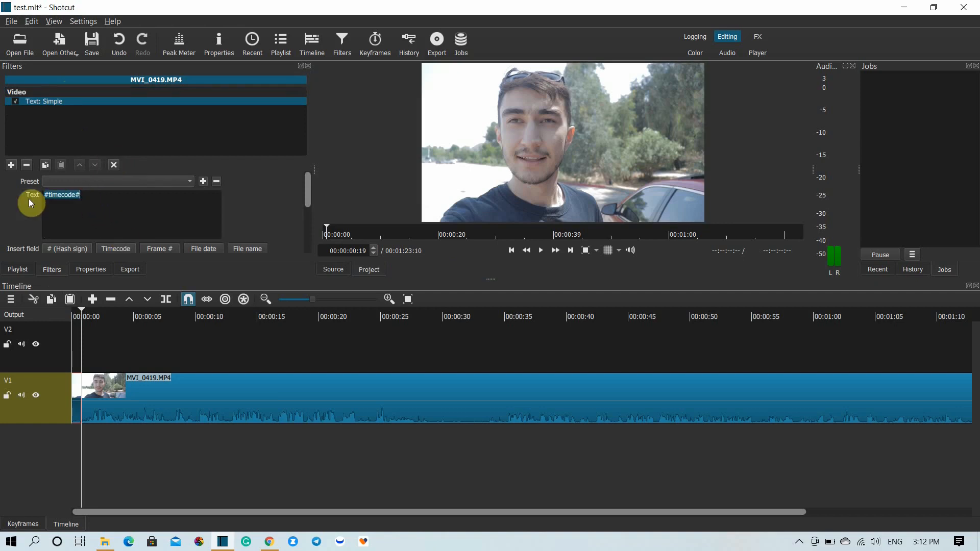
text(this is test)
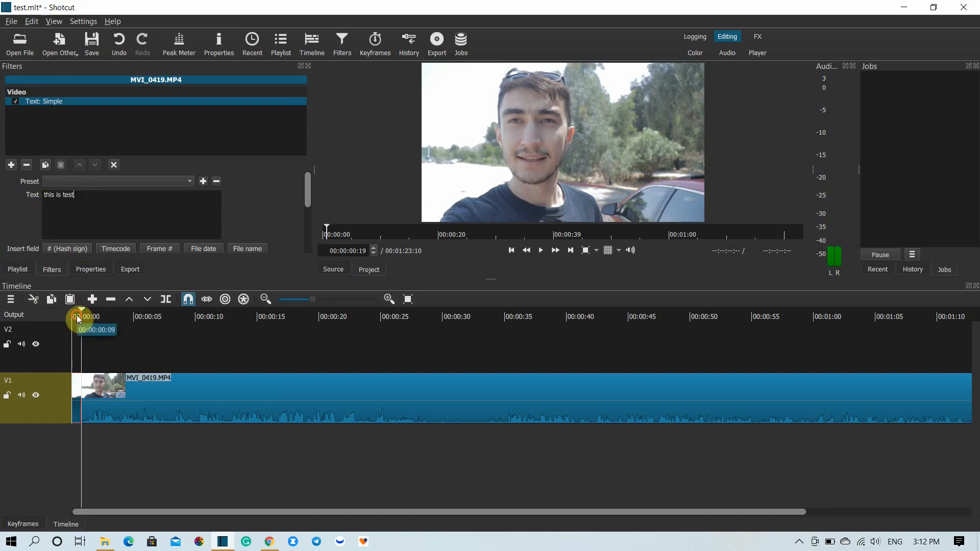
click(77, 316)
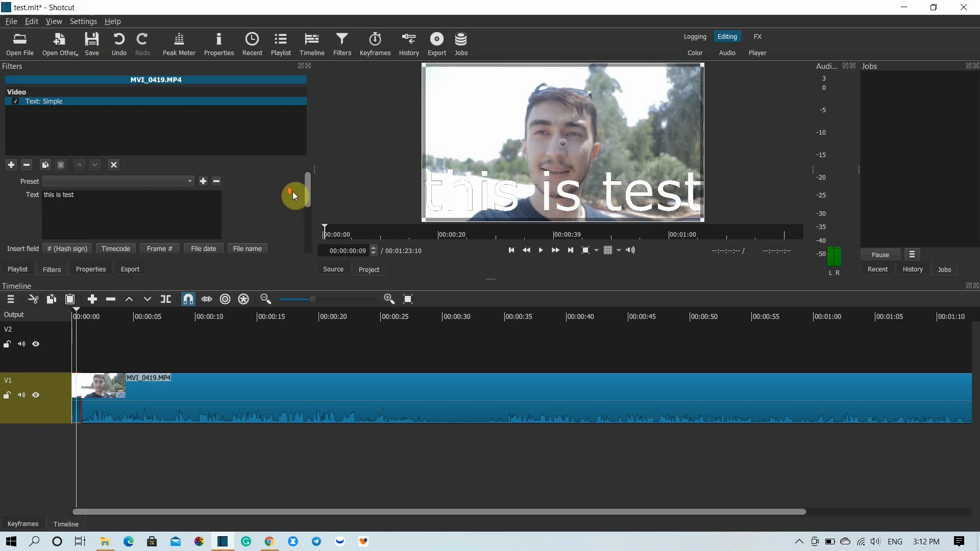
- Set the Text: Simple filter's text box size to 920 by 80
drag(310, 194, 308, 243)
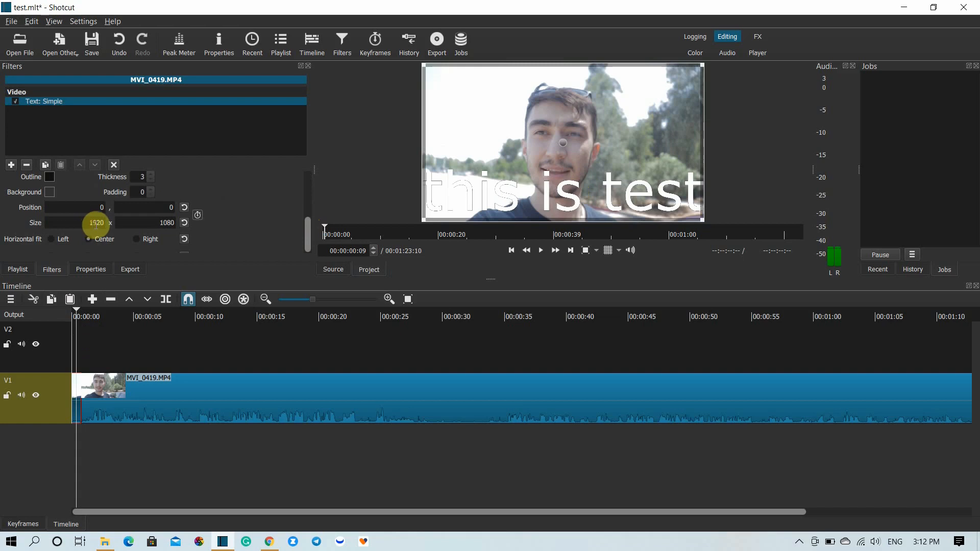
drag(516, 187, 519, 182)
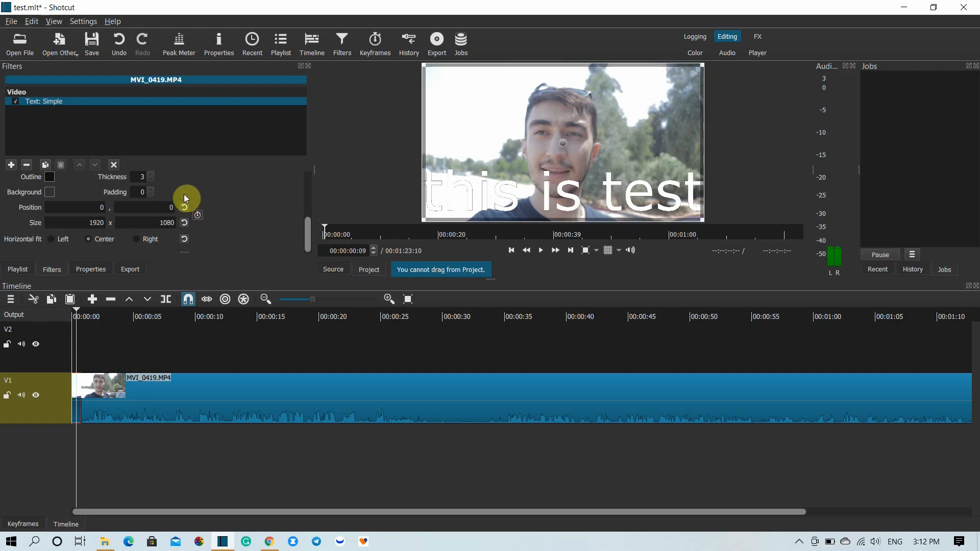
click(95, 223)
key(BackSpace)
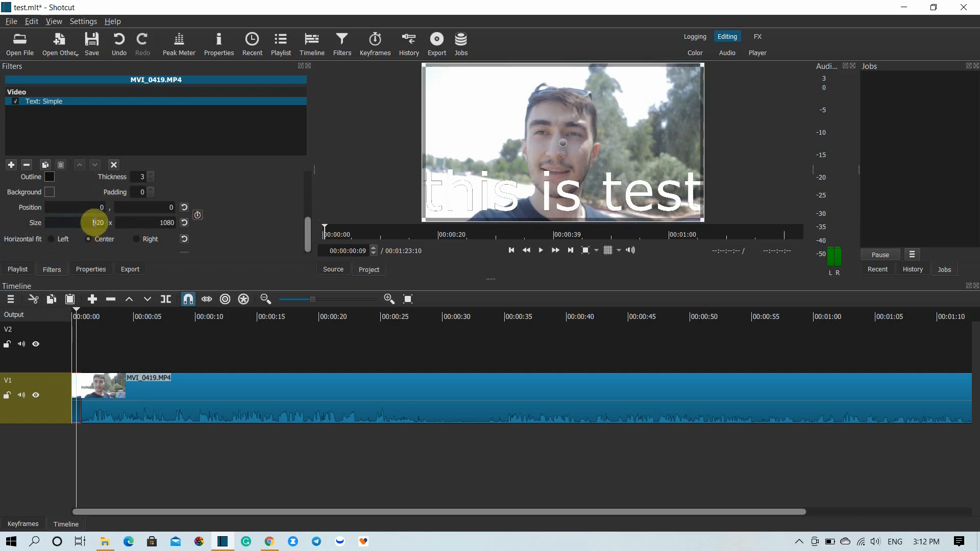
click(164, 223)
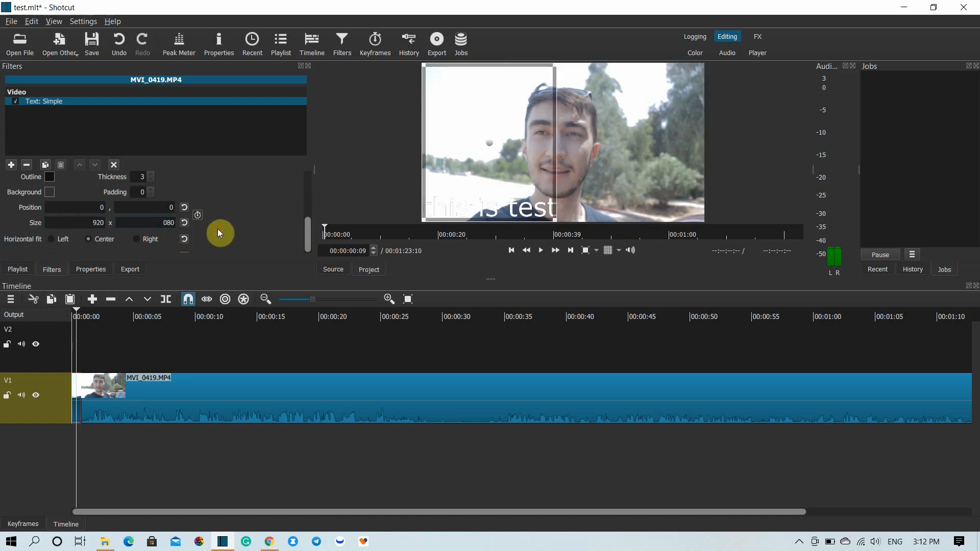
- Resize the title's text box freehand to about 1630 by 187 and move it near the frame's lower edge, at about 90, 803
drag(471, 206, 475, 207)
drag(486, 68, 501, 131)
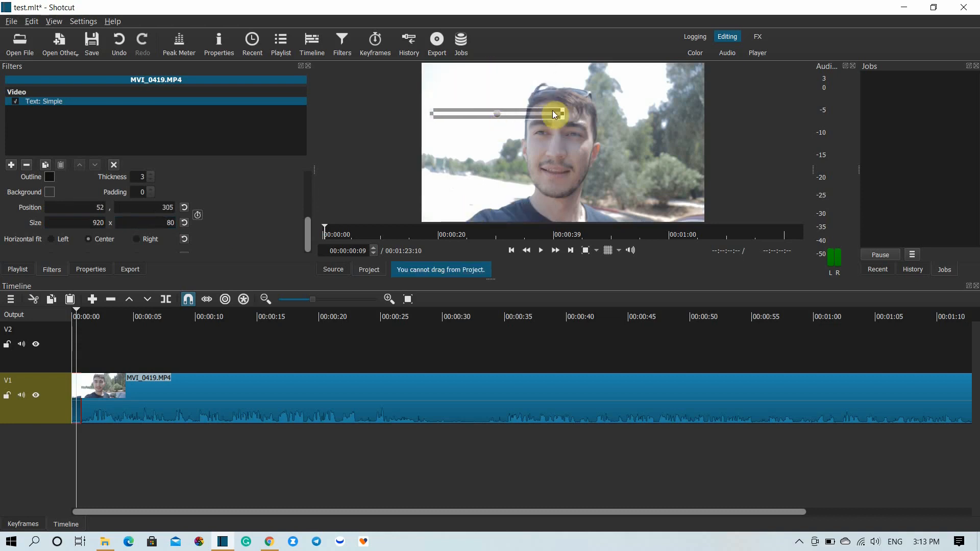
drag(564, 109, 675, 94)
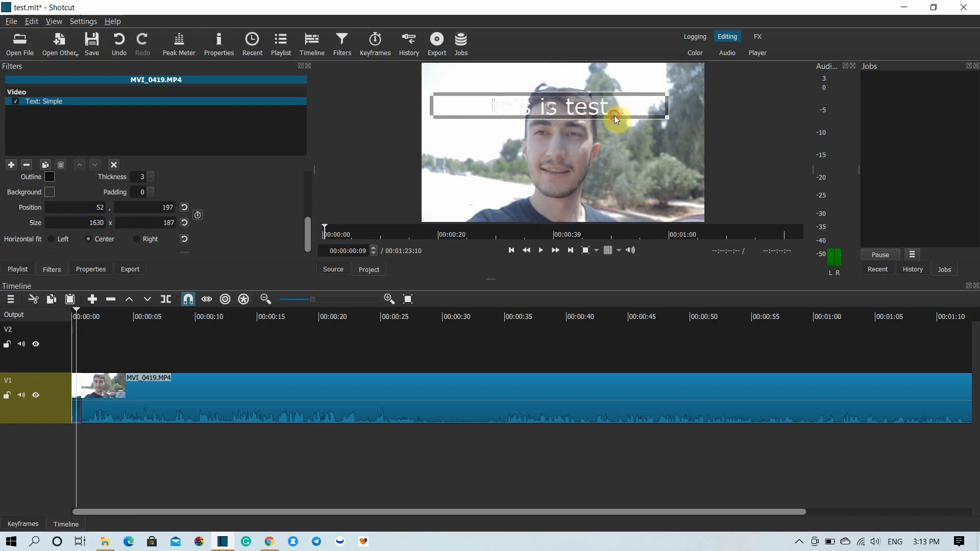
drag(549, 103, 556, 205)
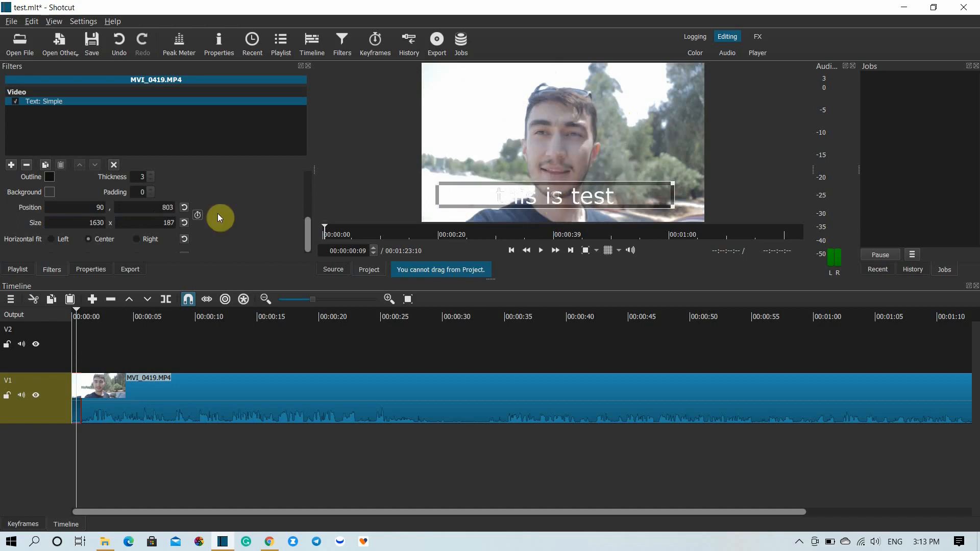
- Accept black as the title's outline colour and set its font colour to black (#000000)
click(51, 177)
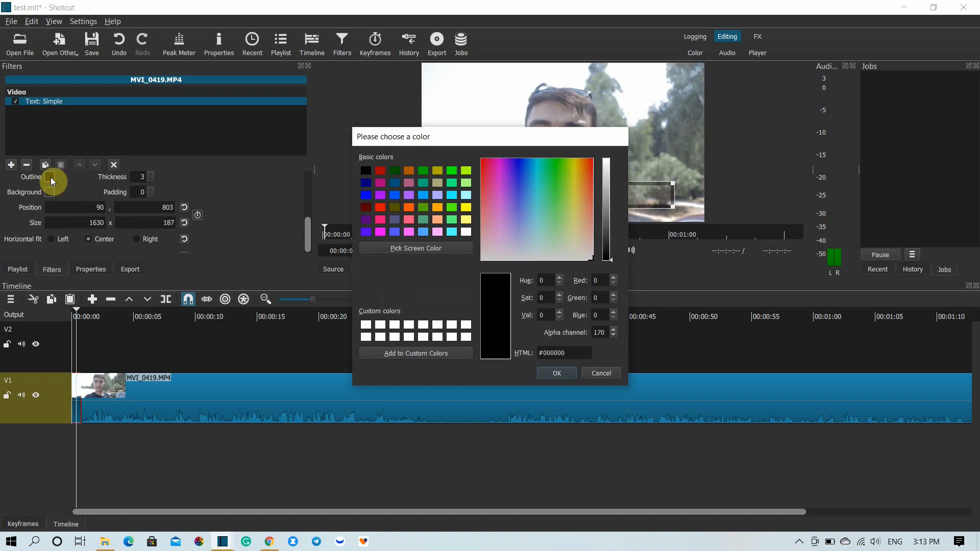
click(557, 373)
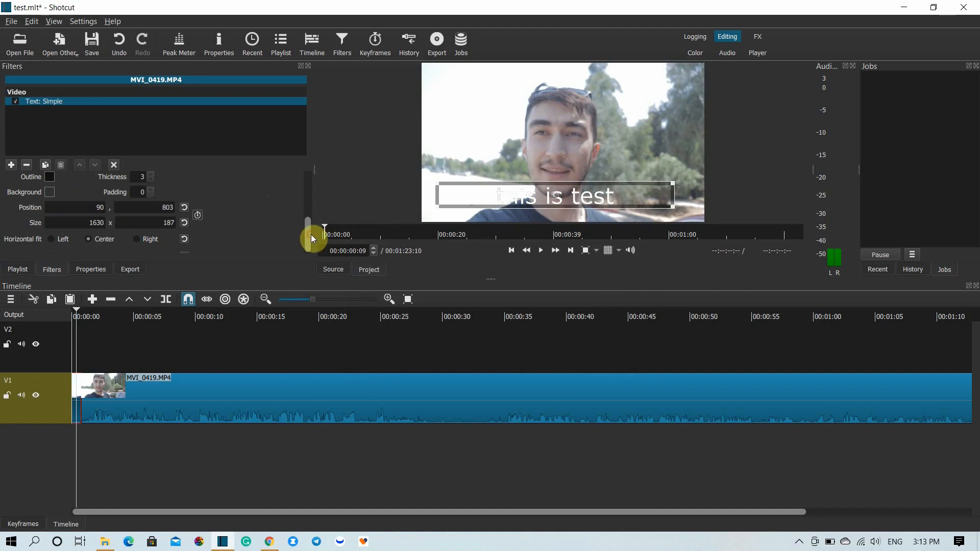
drag(311, 235, 310, 210)
click(50, 221)
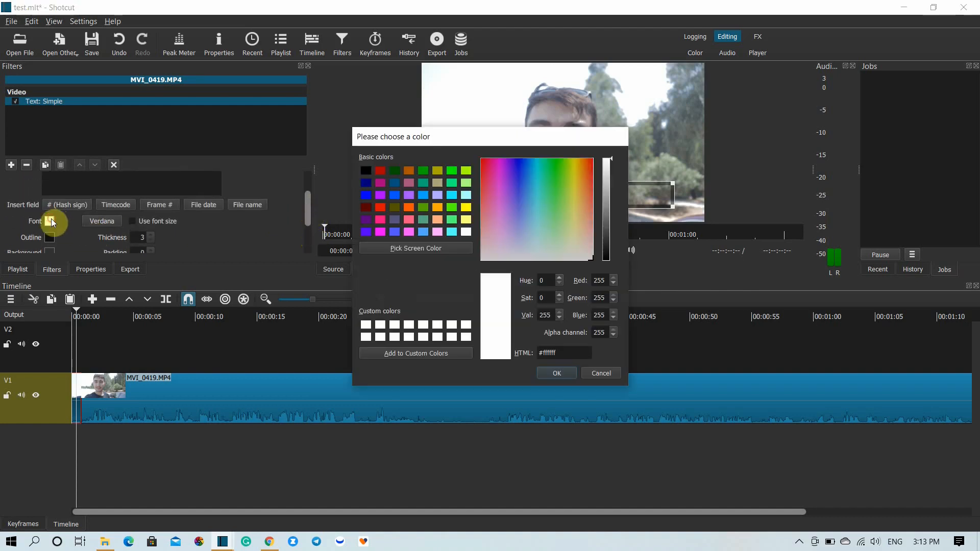
click(361, 170)
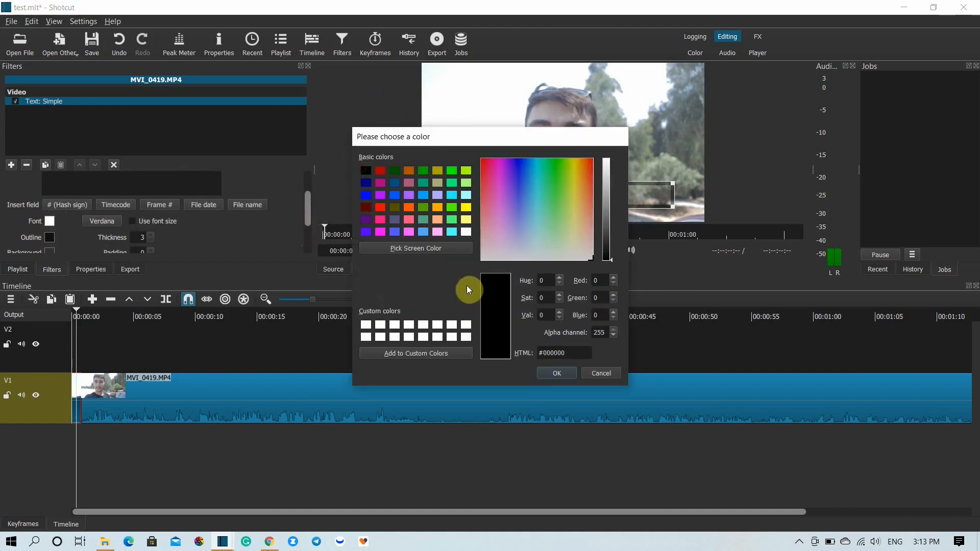
click(547, 371)
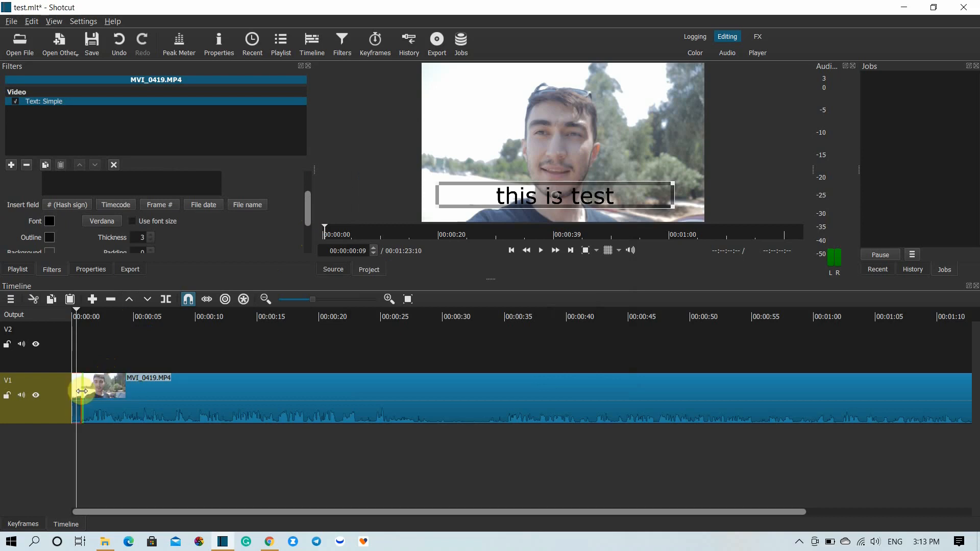
- Play the timeline from its beginning past the first cut to check the title, and return to the filter's text settings
click(73, 317)
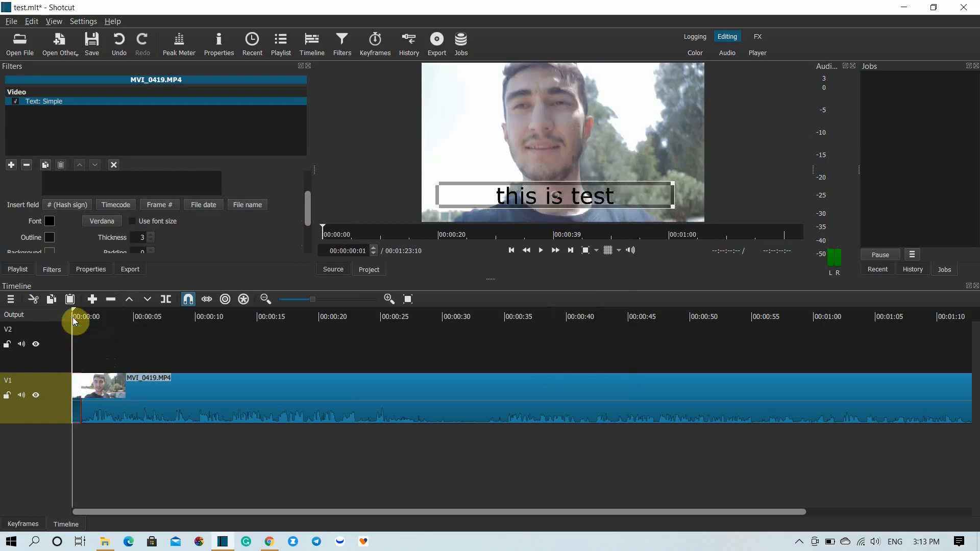
key(space)
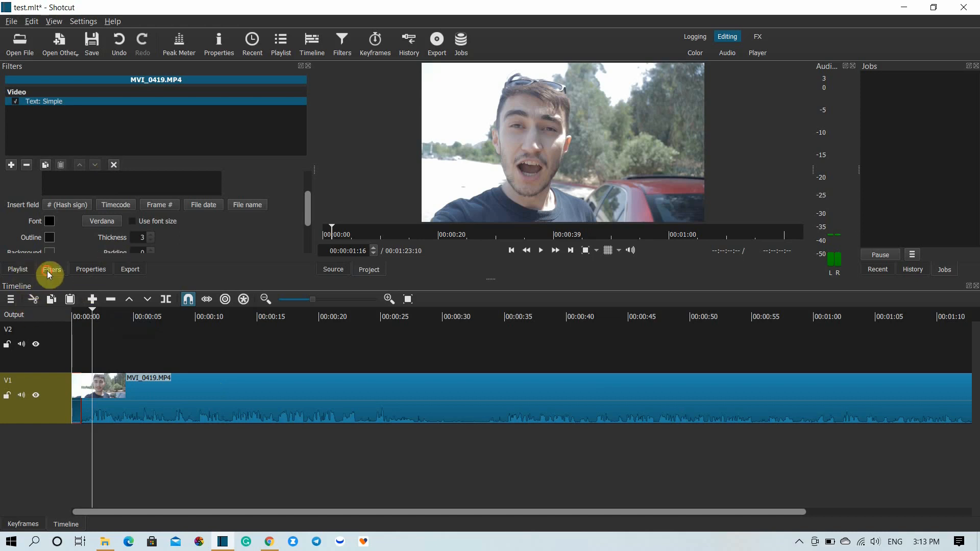
click(86, 181)
drag(308, 219, 308, 186)
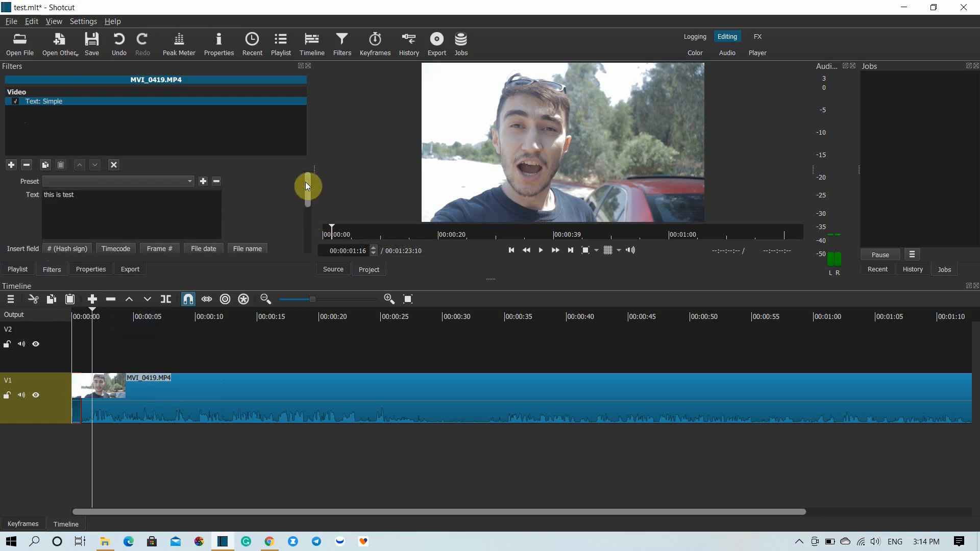
- Move the playhead to 00:00:01:23 and add a Text: Simple filter to the long second segment on V1
click(96, 312)
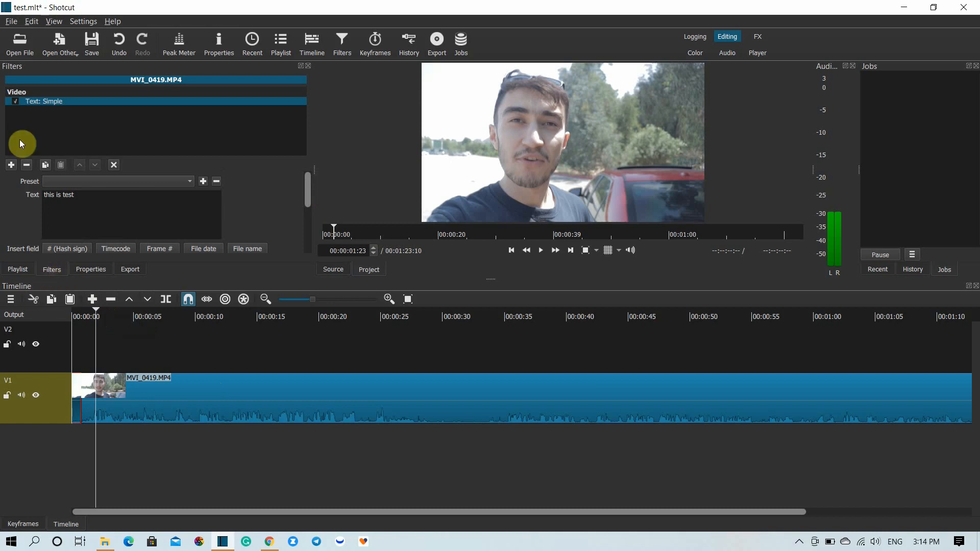
click(23, 267)
click(42, 268)
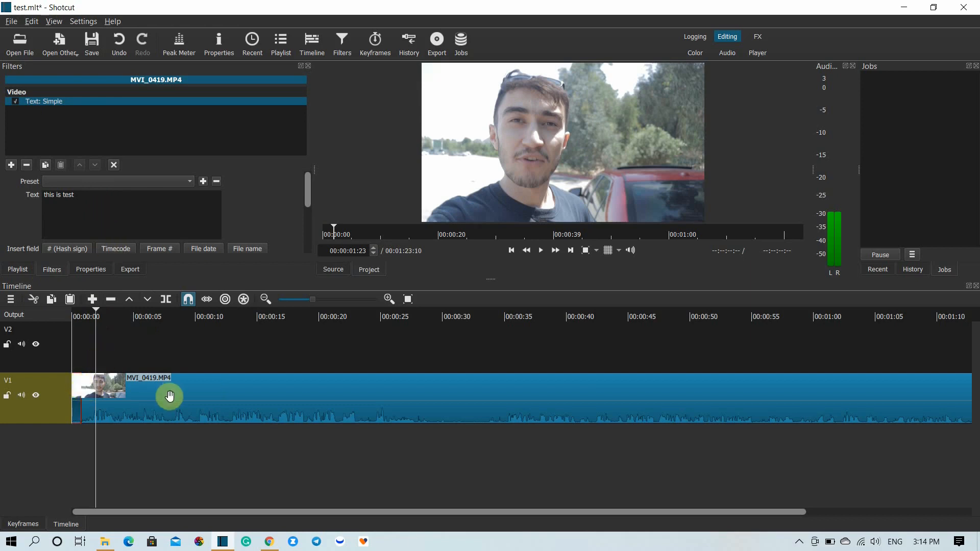
click(147, 404)
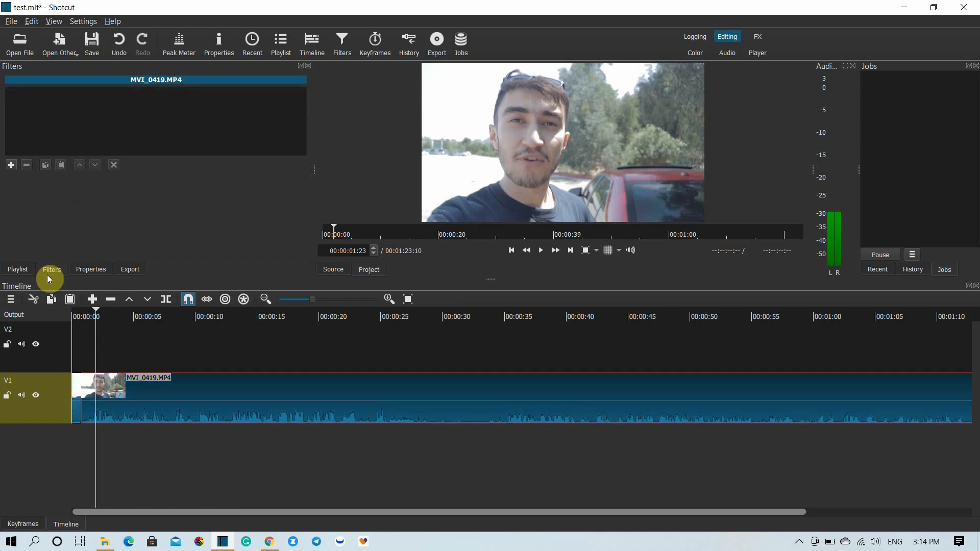
click(13, 166)
text(text)
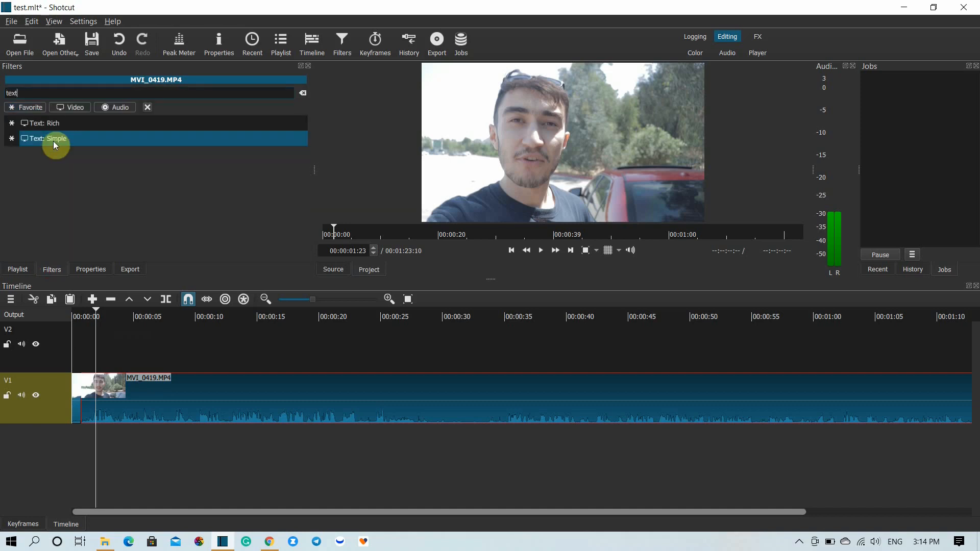
click(60, 141)
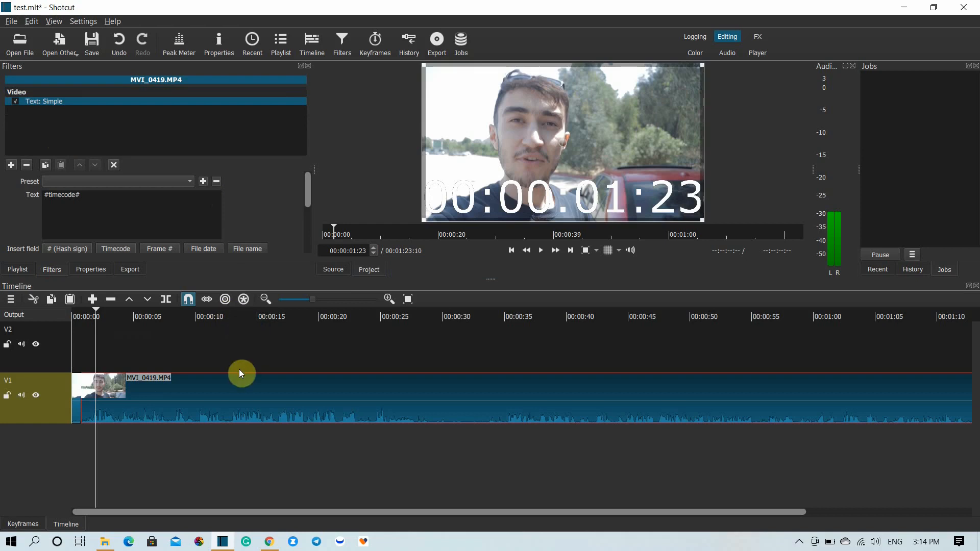
- Examine the second segment's timecode overlay at 00:00:59:19, 00:00:06:23 and 00:00:07:02
click(811, 310)
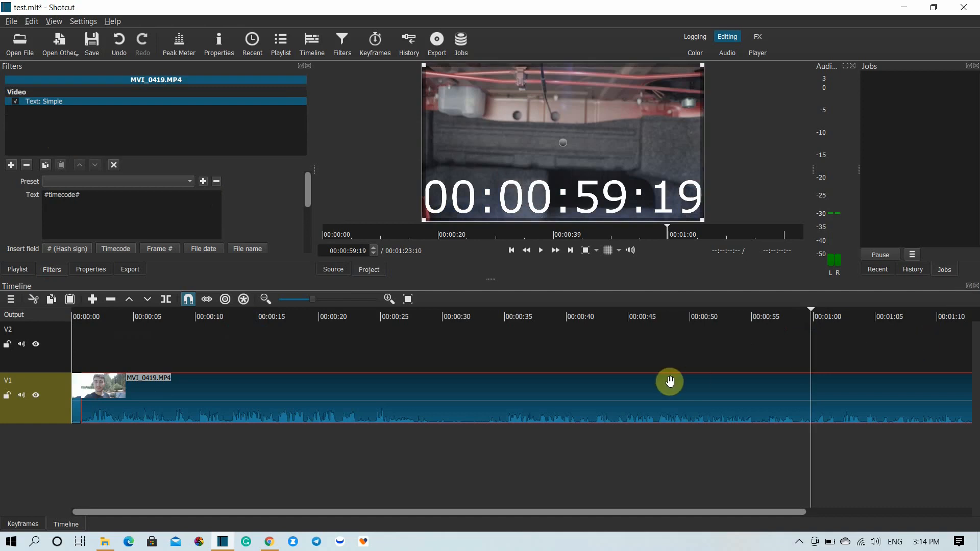
click(266, 298)
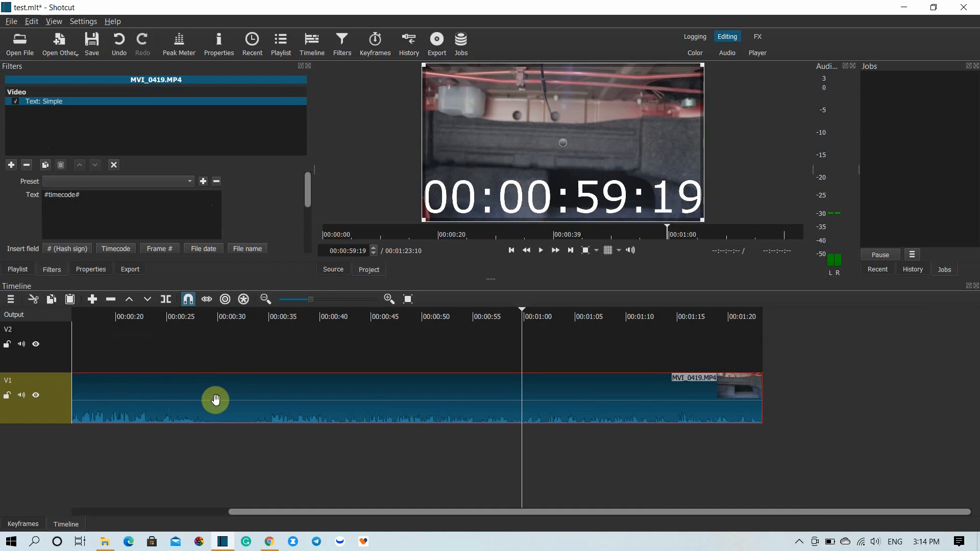
scroll(216, 400, left, 3)
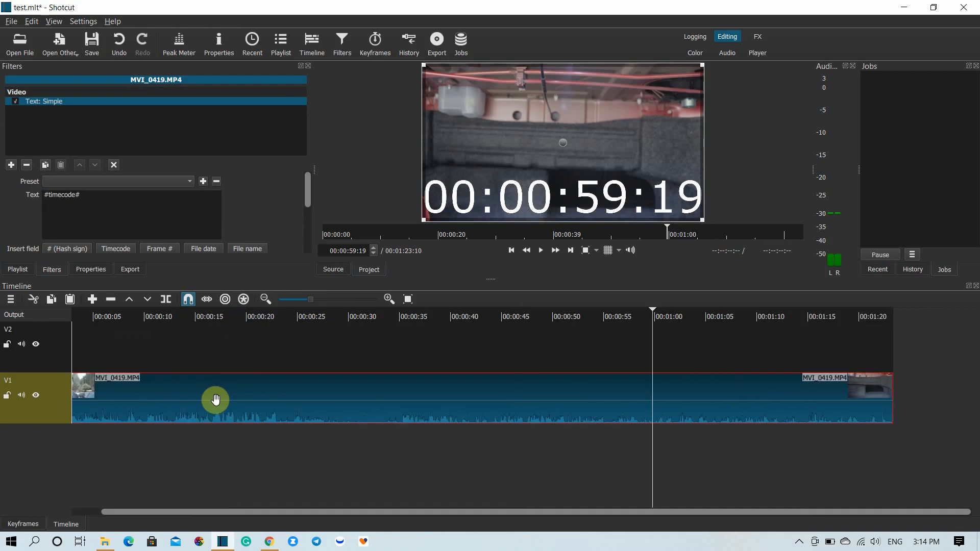
click(388, 299)
click(388, 299)
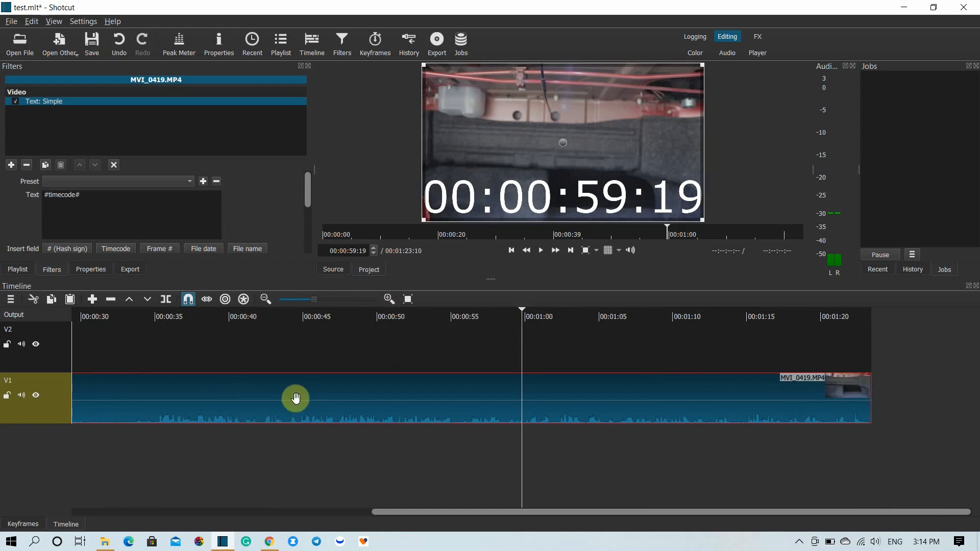
scroll(295, 398, left, 1)
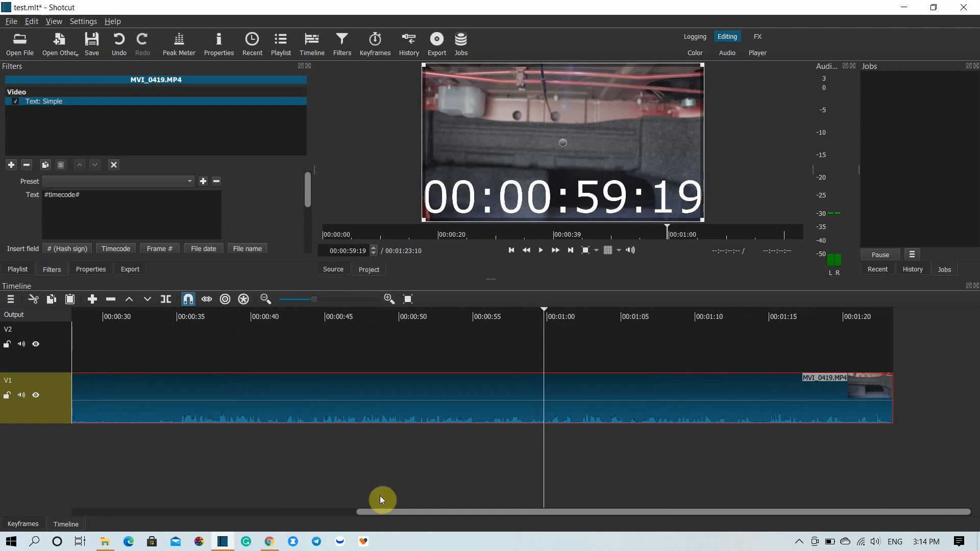
scroll(382, 511, left, 1)
drag(384, 514, 87, 491)
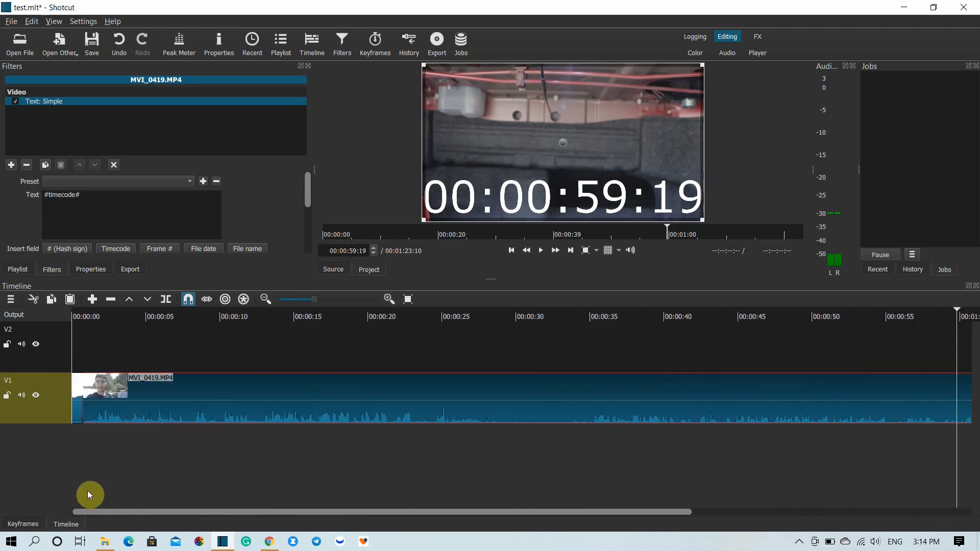
click(176, 345)
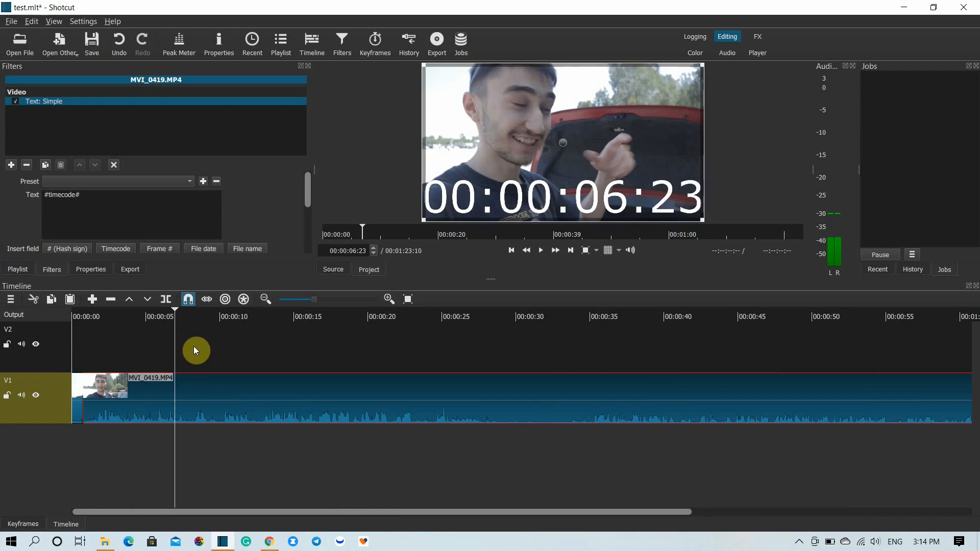
click(194, 347)
click(177, 350)
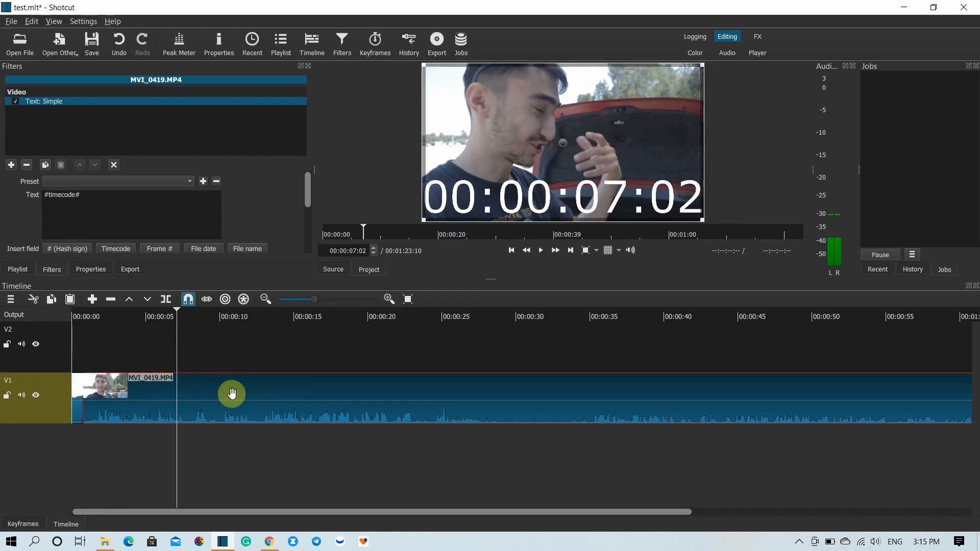
- Switch to the Color workspace layout and add a Color Grading filter to the second V1 segment
click(697, 53)
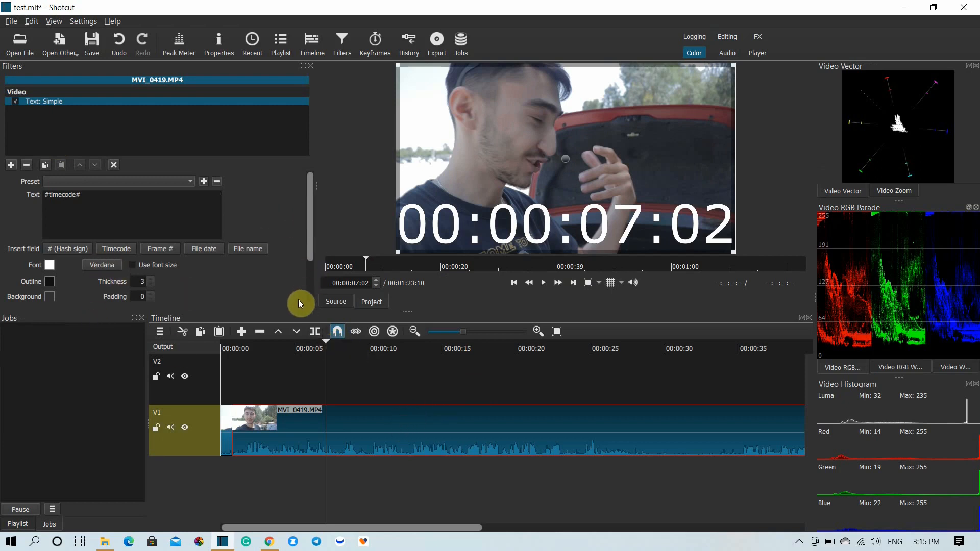
click(12, 164)
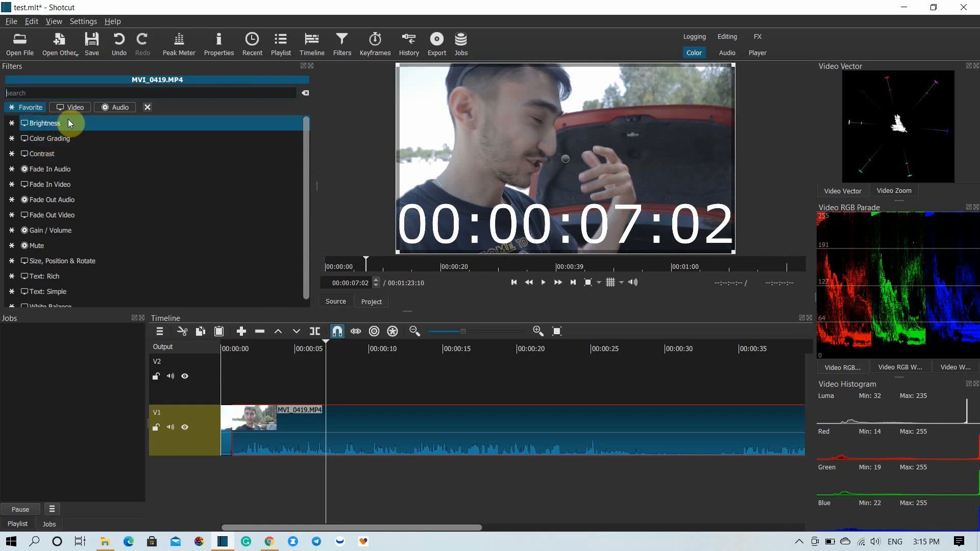
click(82, 94)
text(color)
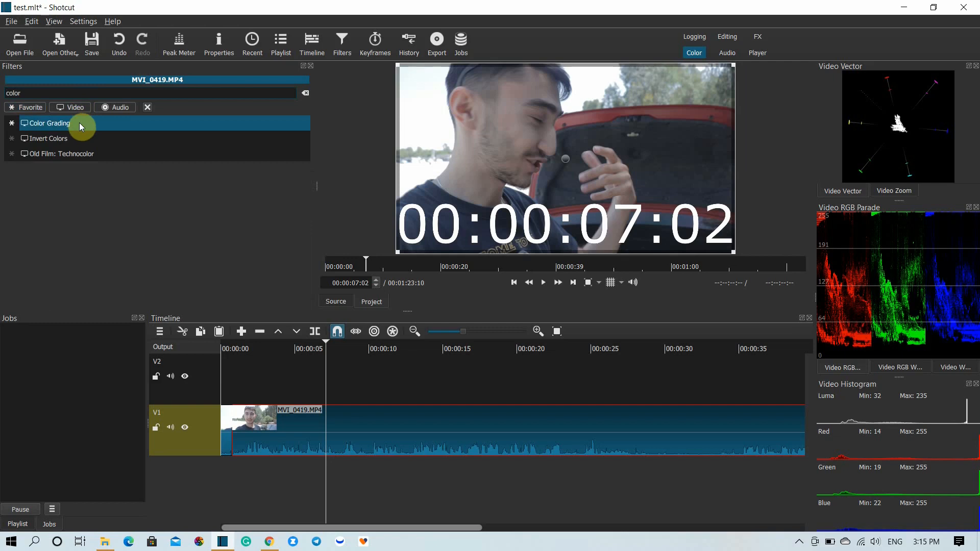
click(81, 124)
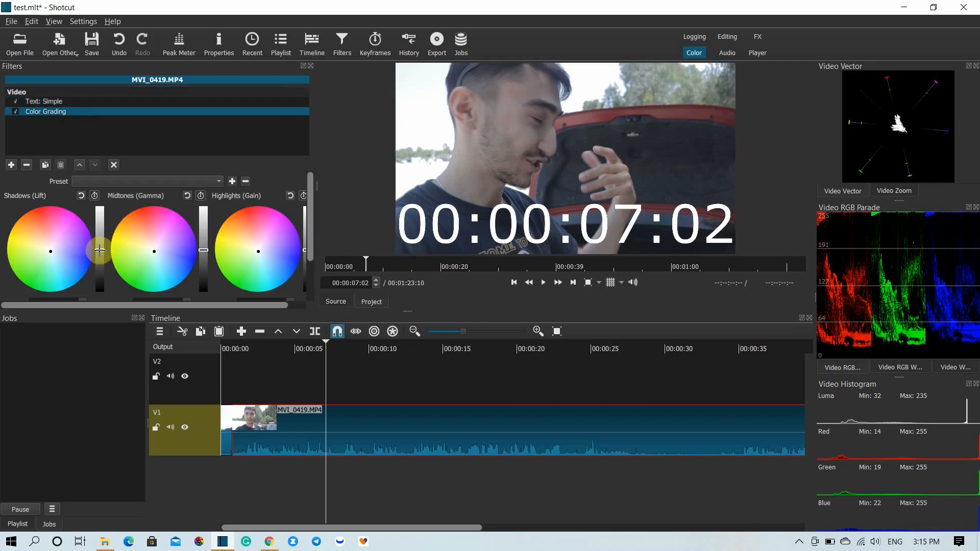
- Darken the second segment by slightly lowering the Shadows (Lift) level, and try a small adjustment of the Highlights (Gain) level
drag(100, 250, 99, 251)
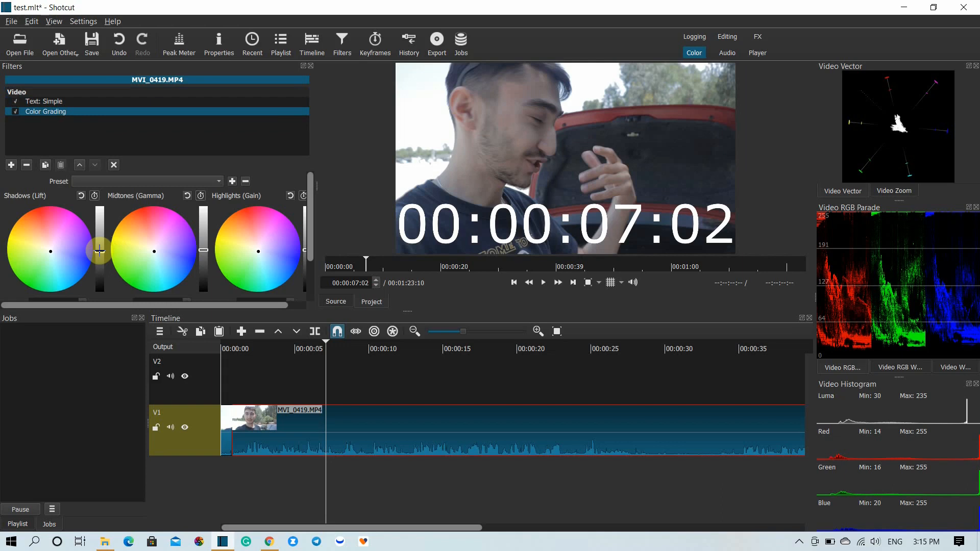
drag(100, 250, 101, 257)
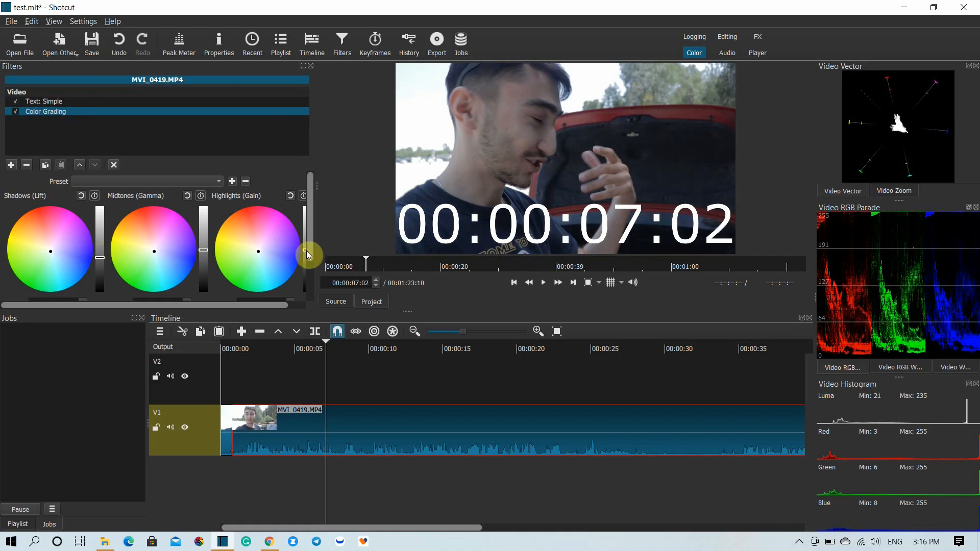
drag(305, 251, 305, 249)
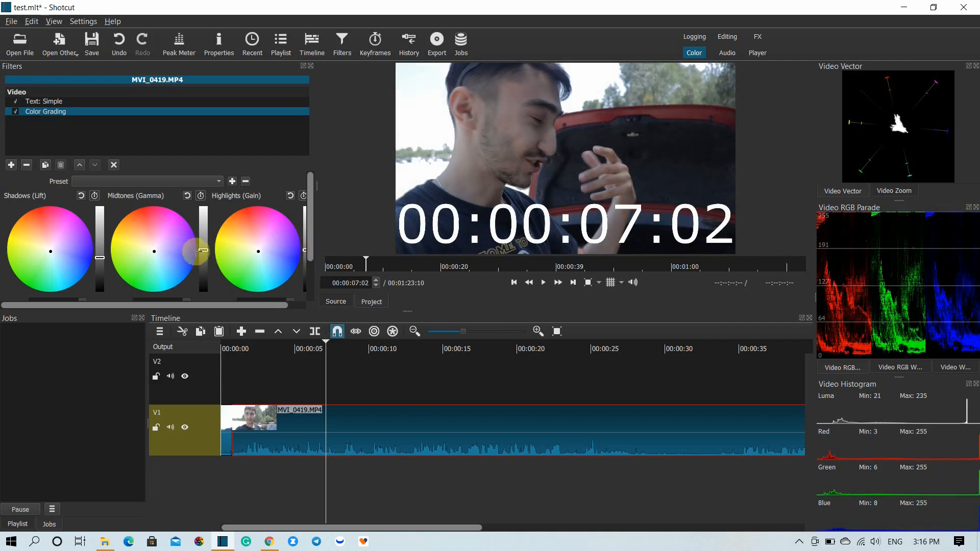
- Nudge the Midtones (Gamma) level slightly, and add a Contrast filter to the second V1 segment with its level at 57.5 %
drag(203, 250, 203, 249)
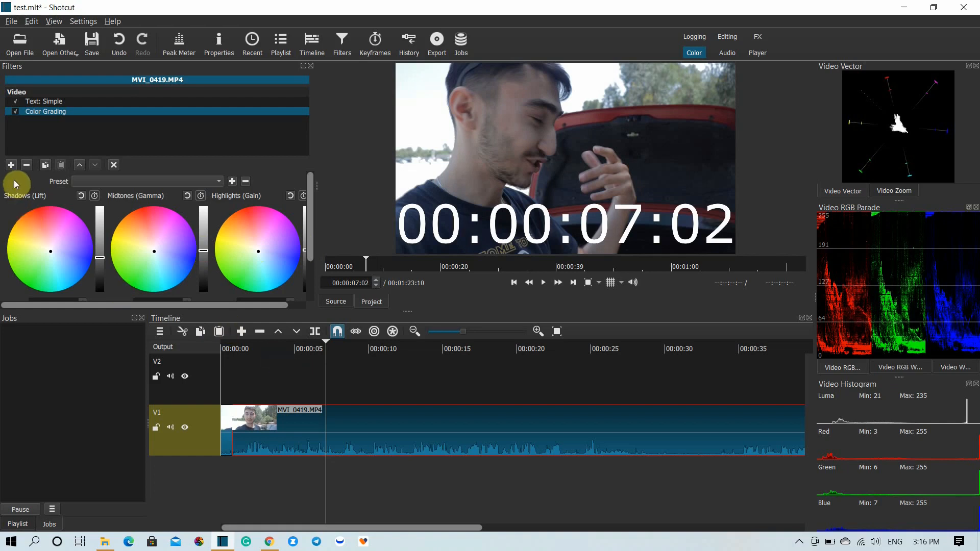
click(11, 164)
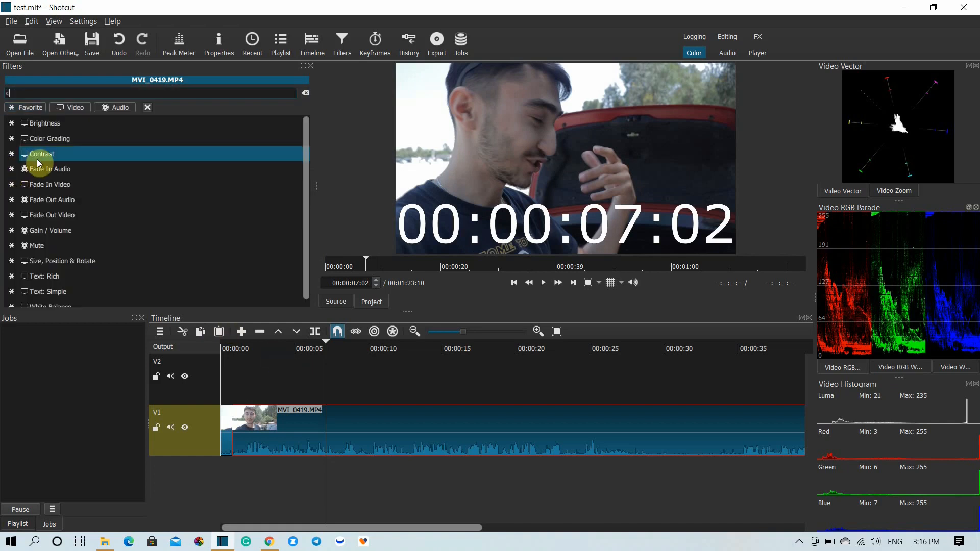
text(cont)
click(64, 128)
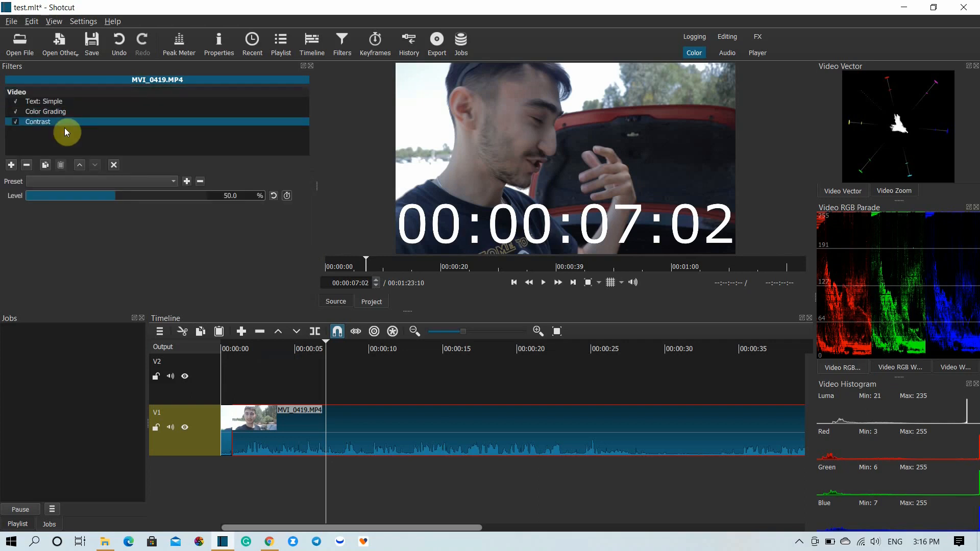
click(122, 193)
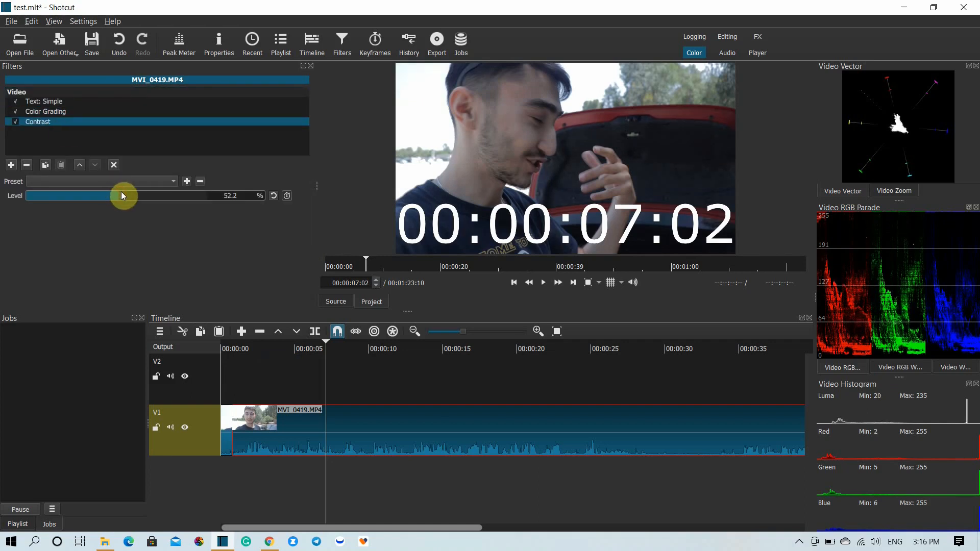
drag(124, 194, 130, 194)
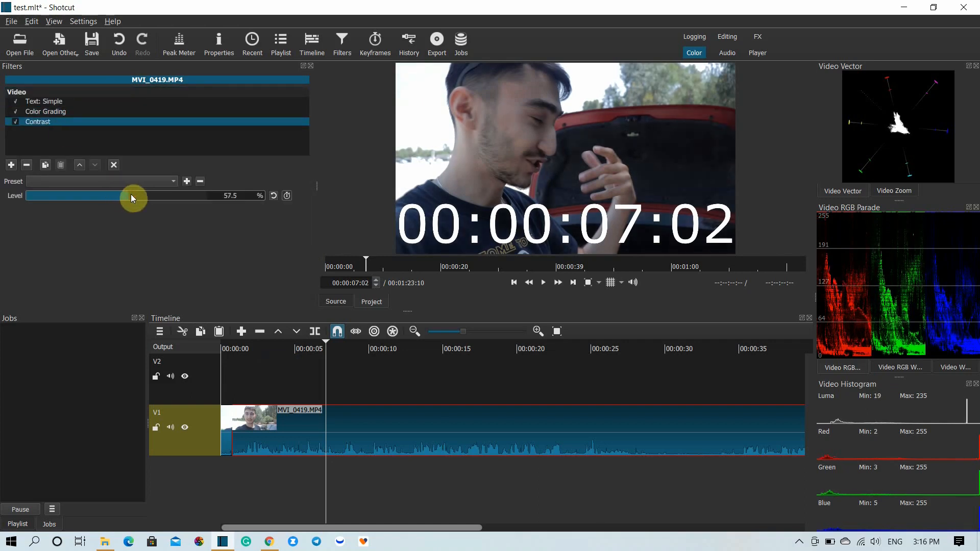
- Add a Saturation filter to the second V1 segment at 198 % and check the look at 00:00:05:13
click(11, 166)
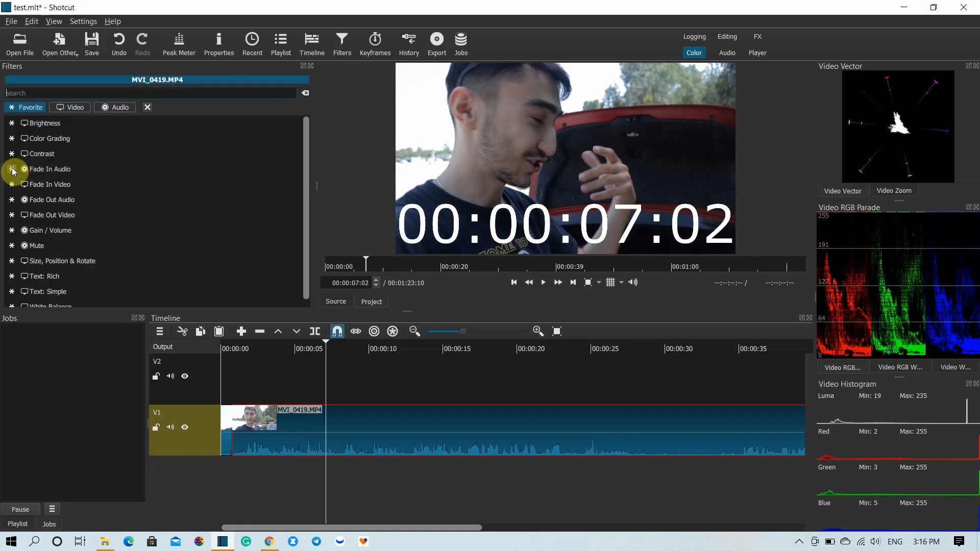
text(sat)
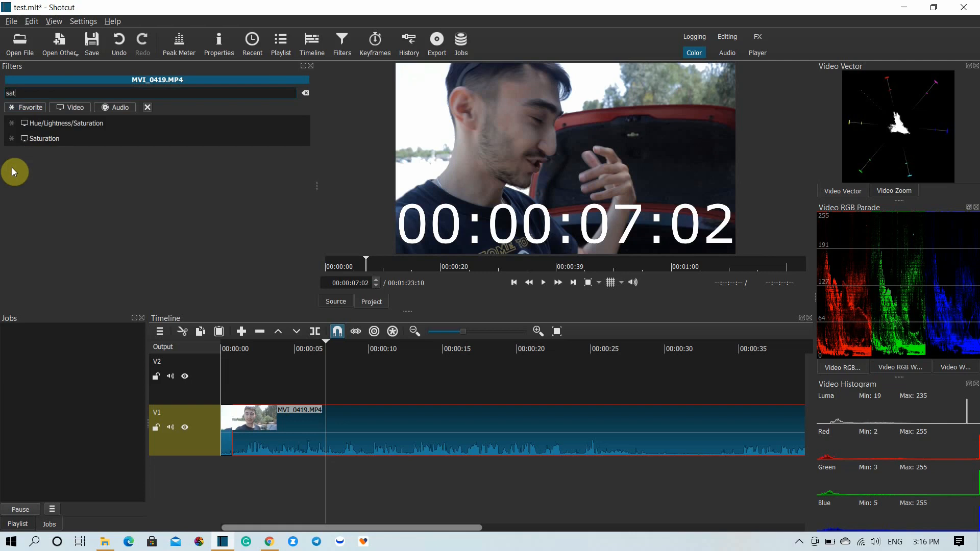
click(66, 138)
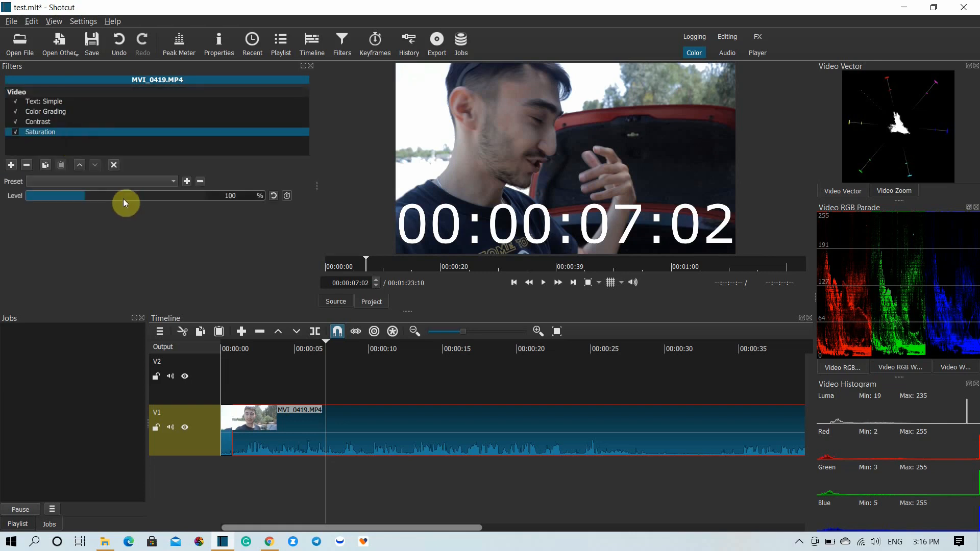
drag(100, 197, 147, 196)
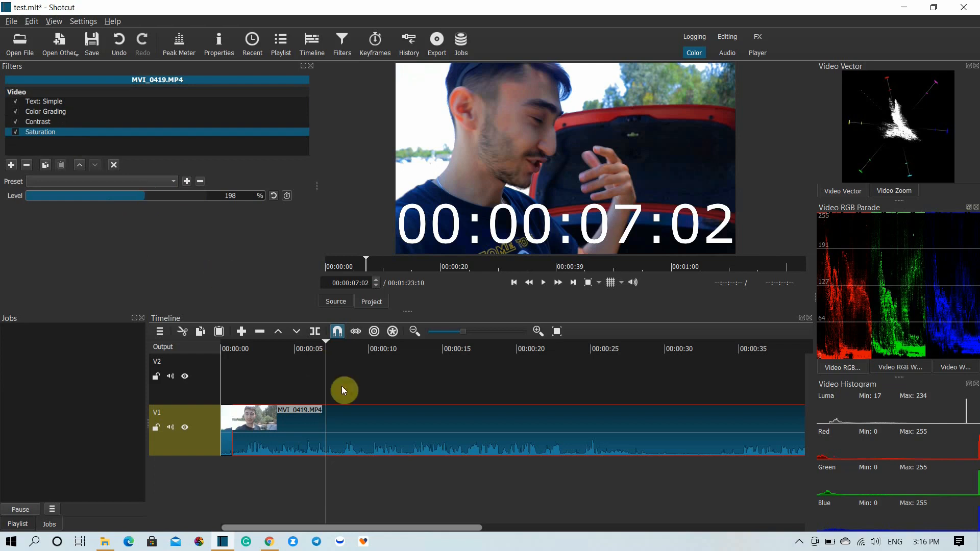
click(304, 377)
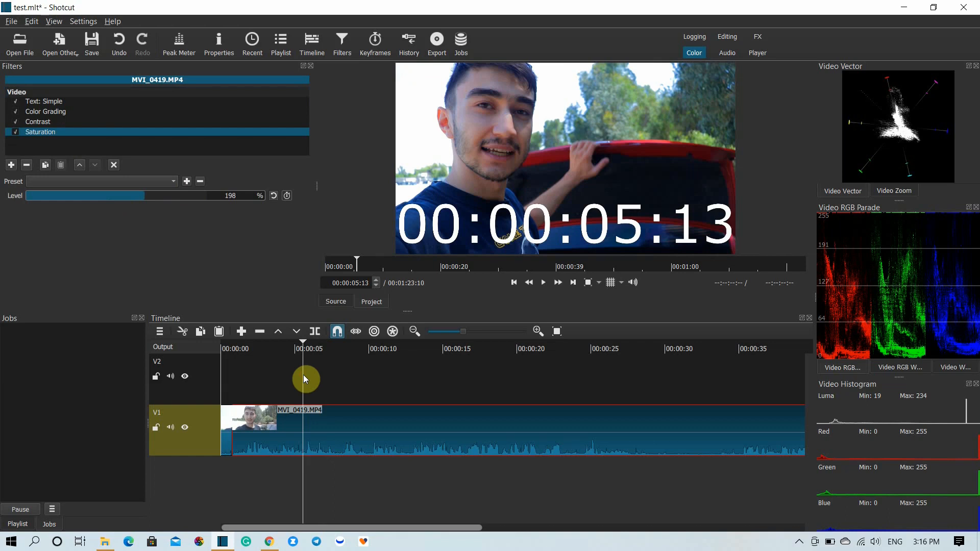
- Add a Size, Position & Rotate filter to the short first V1 segment, enlarge its frame to about 108.5 % zoom and preview it
click(228, 442)
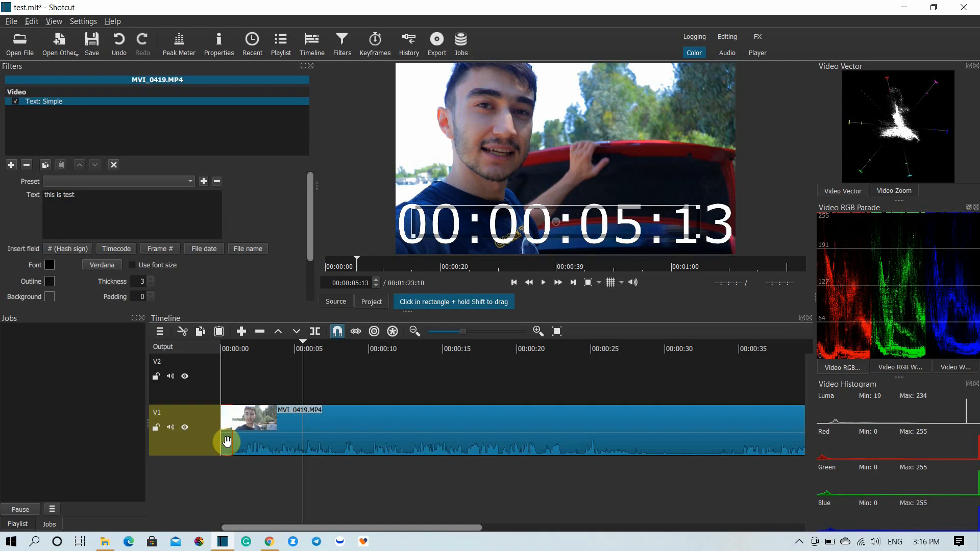
click(226, 348)
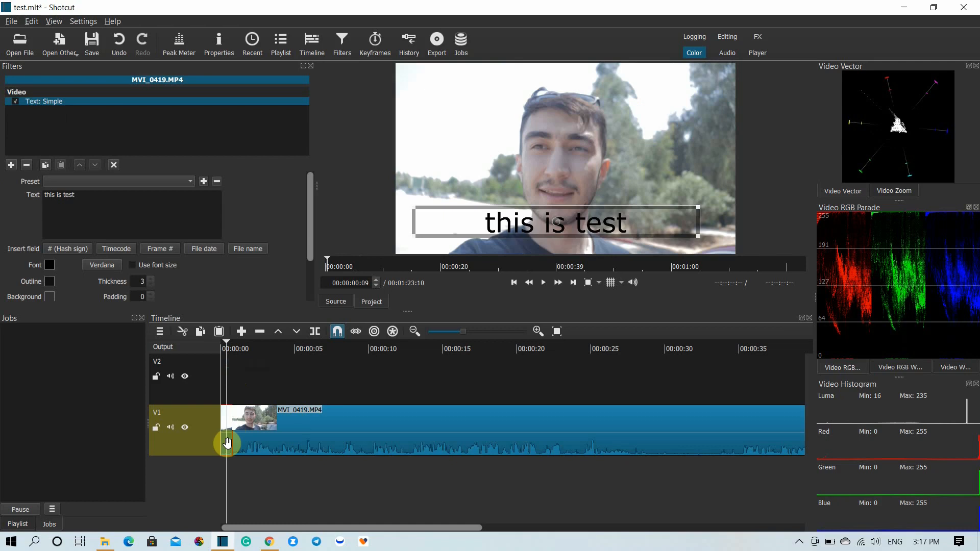
click(11, 165)
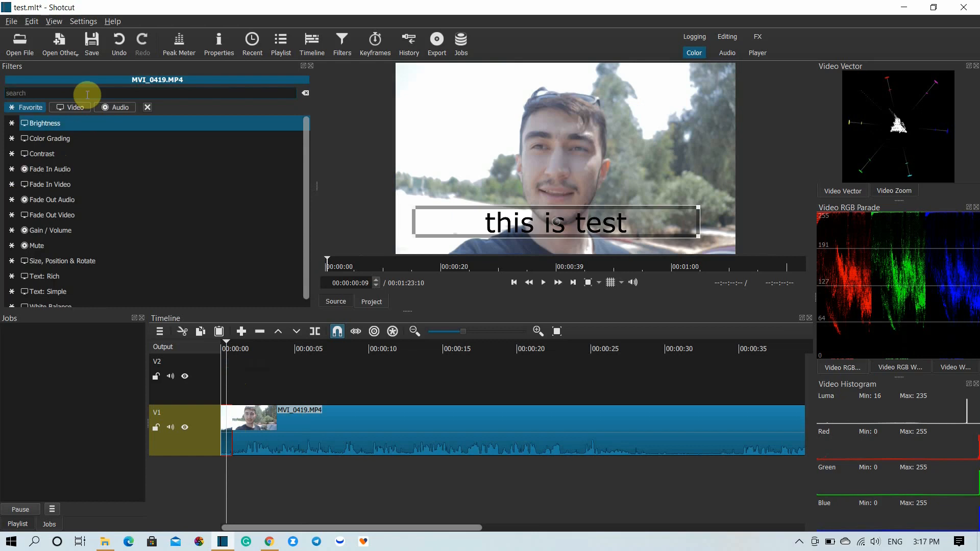
text(size)
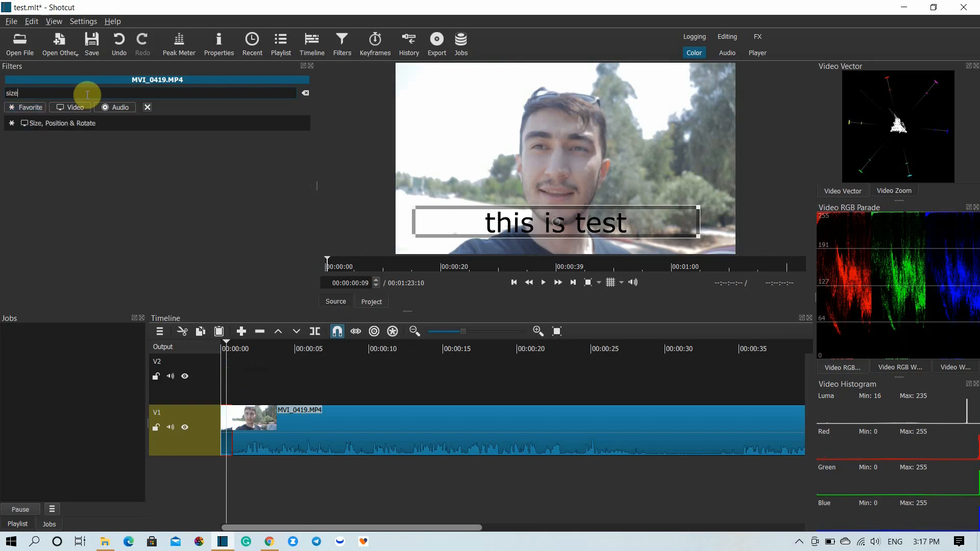
click(88, 126)
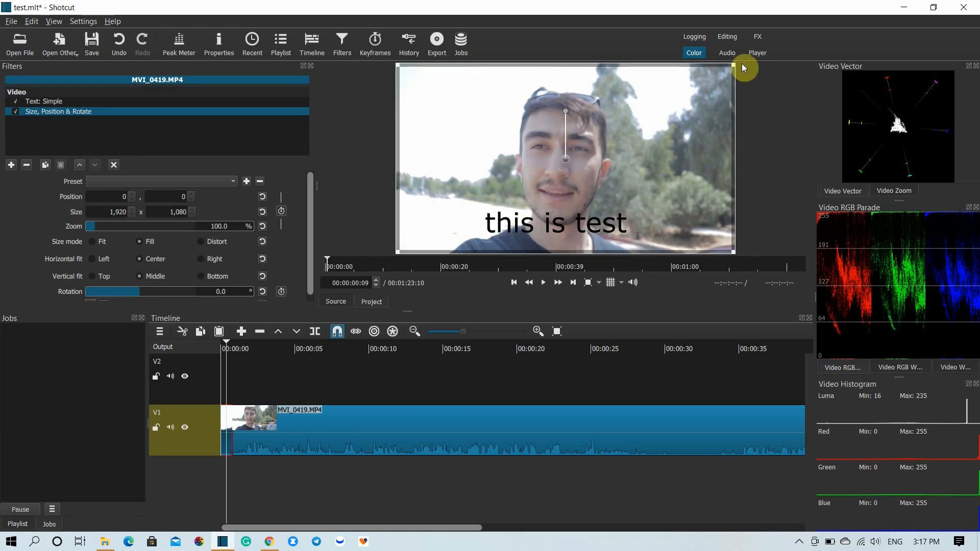
drag(735, 63, 790, 45)
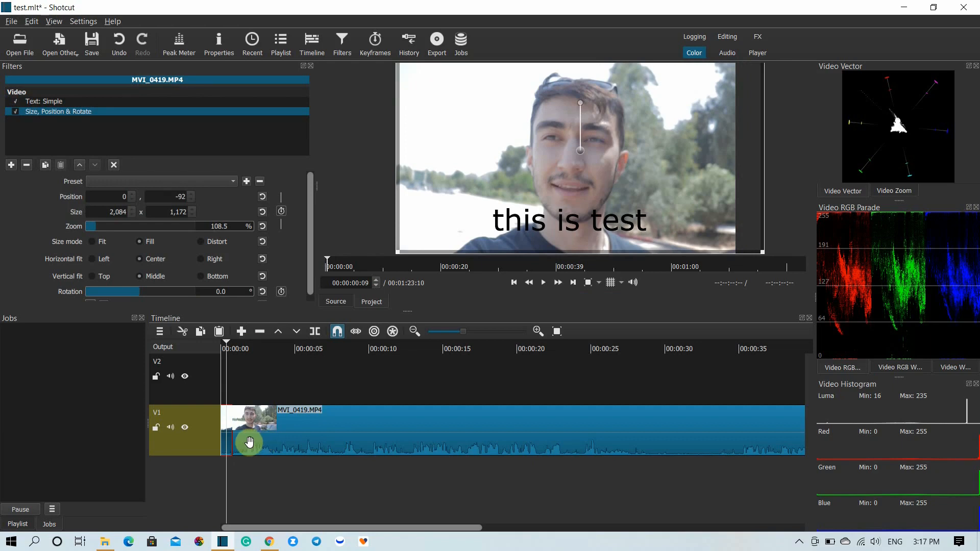
key(space)
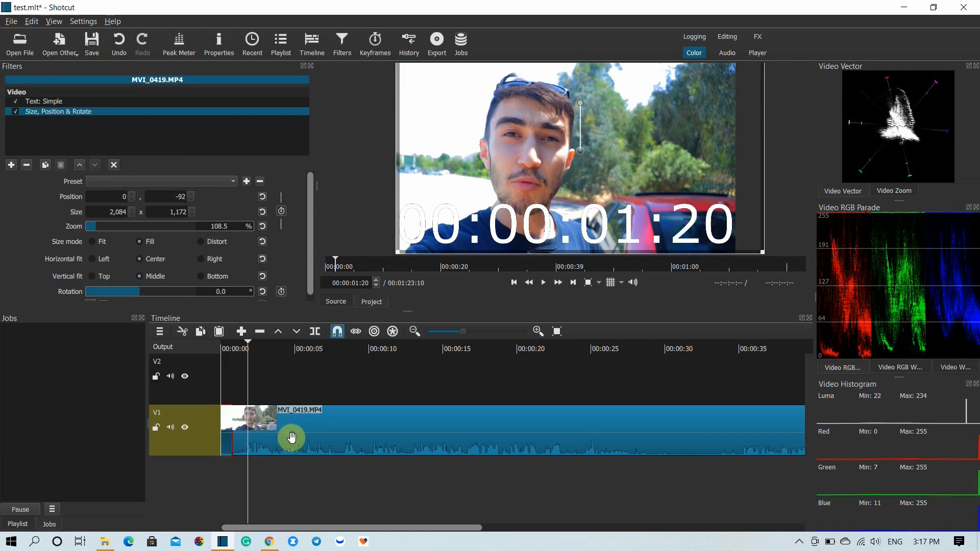
- Browse the audio filters and add a Gain / Volume filter to the short first V1 segment, with the playhead at 00:00:00:10
click(224, 446)
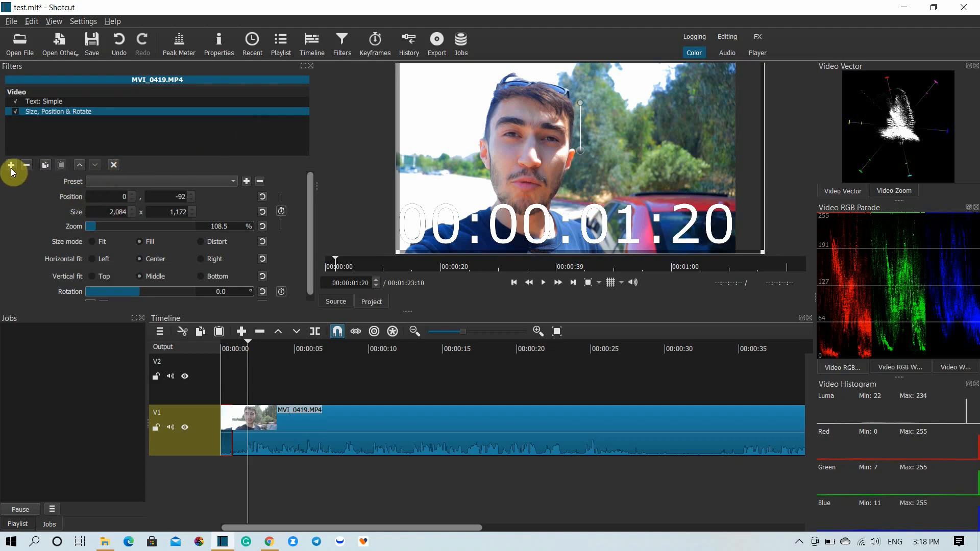
click(344, 424)
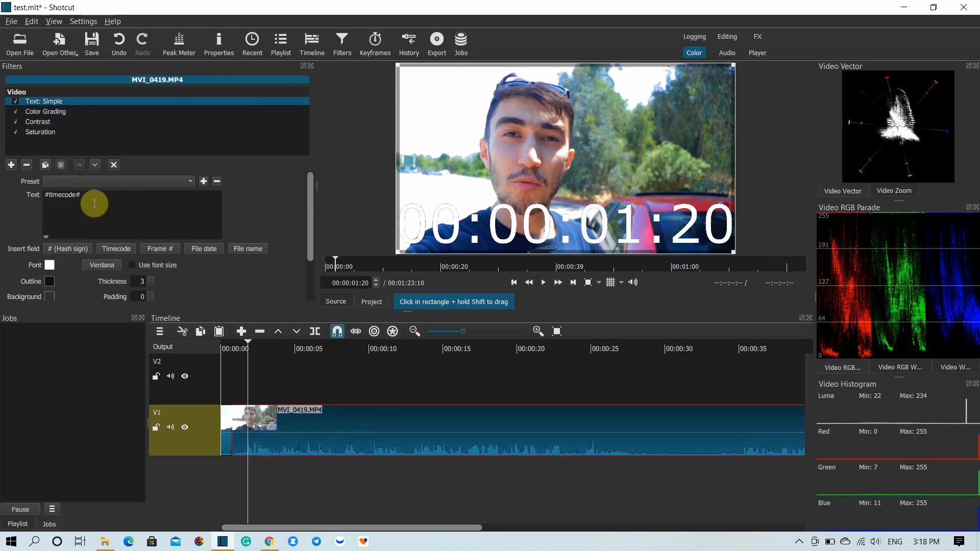
click(227, 349)
click(227, 440)
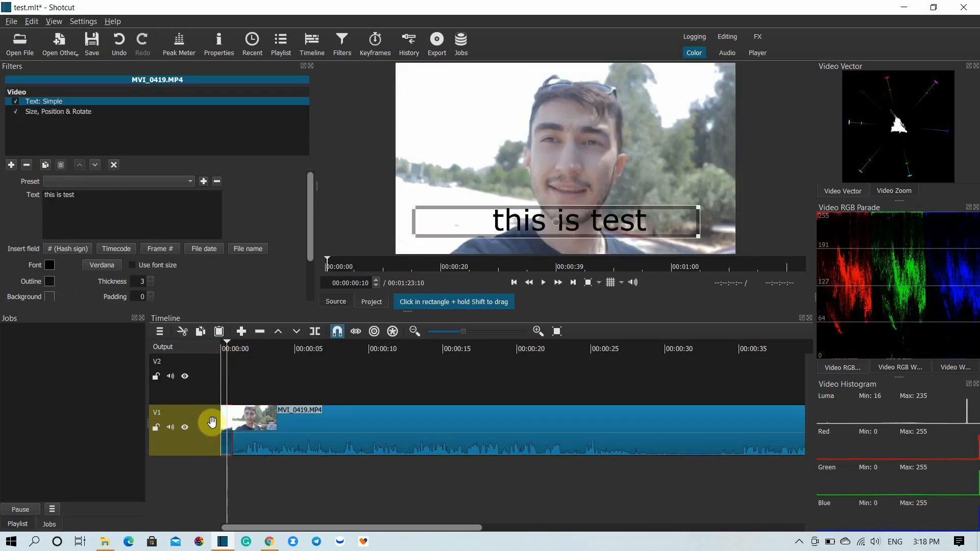
click(12, 165)
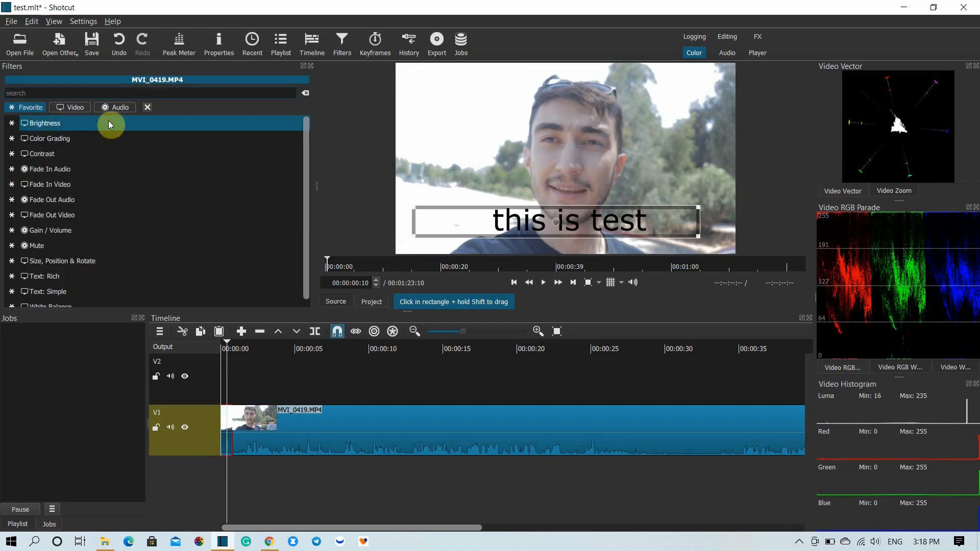
click(119, 109)
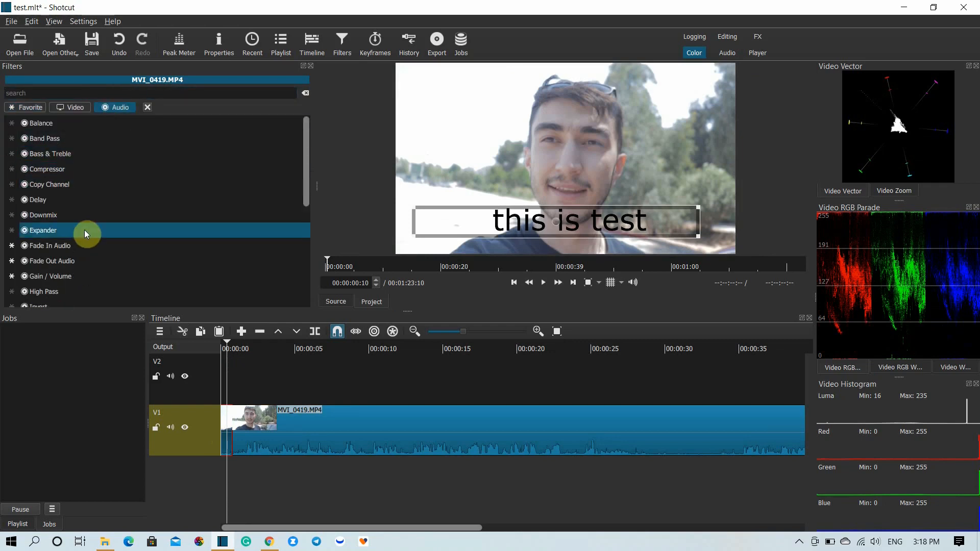
scroll(84, 230, down, 4)
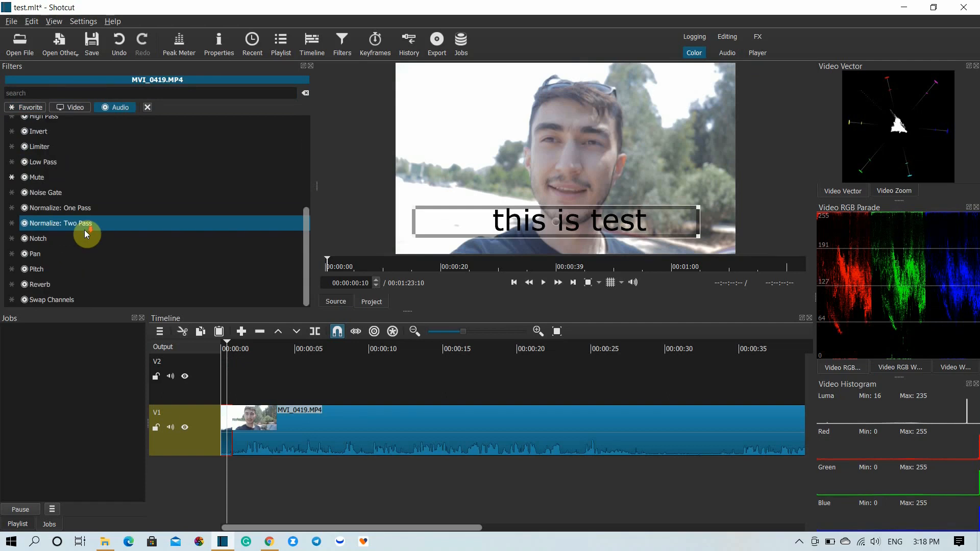
click(74, 93)
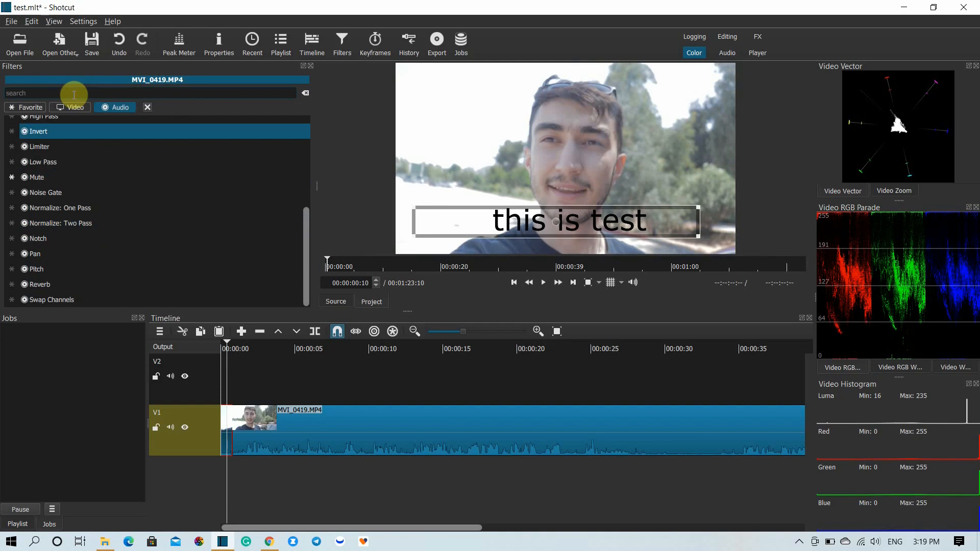
text(vol)
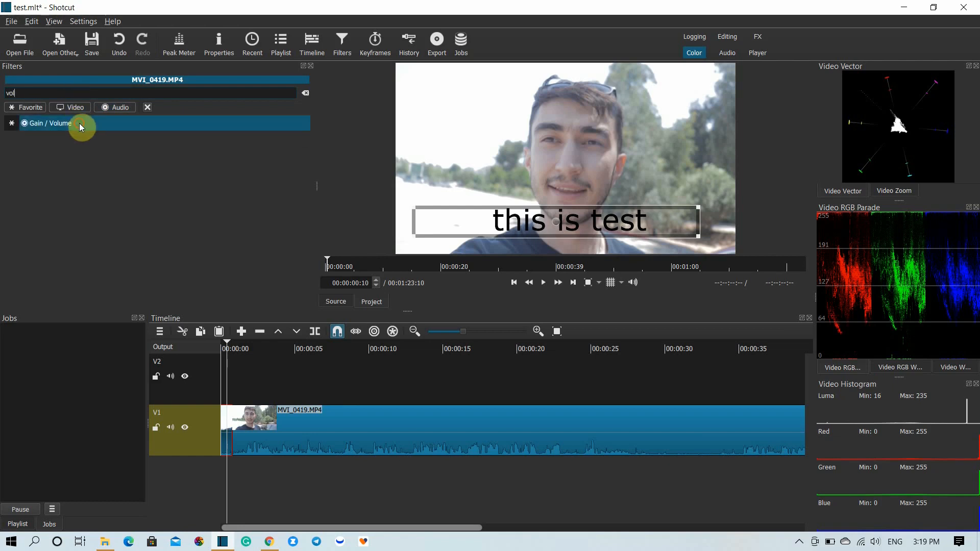
click(78, 123)
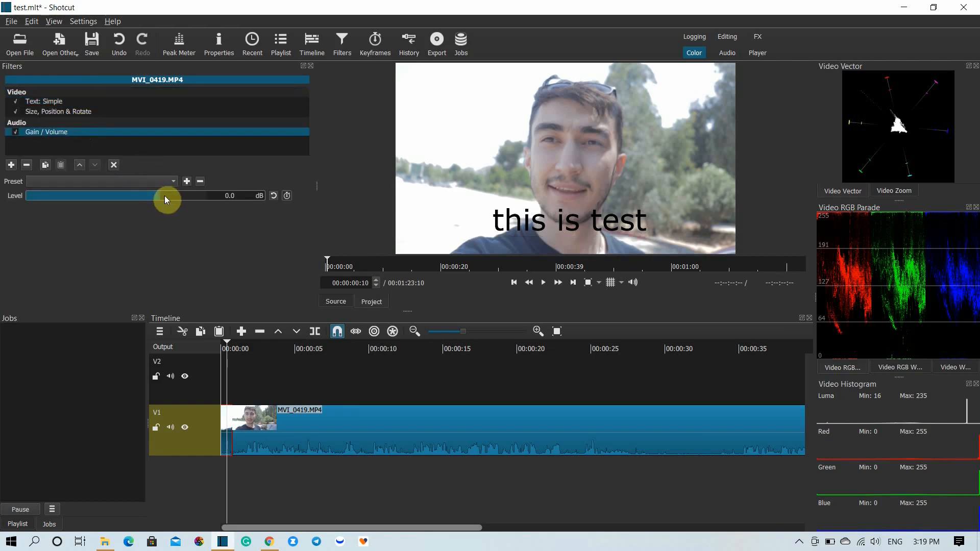
- Try the first segment's Gain / Volume level at 5.1 dB in playback, and set it to -18.5 dB
drag(164, 195, 171, 195)
key(space)
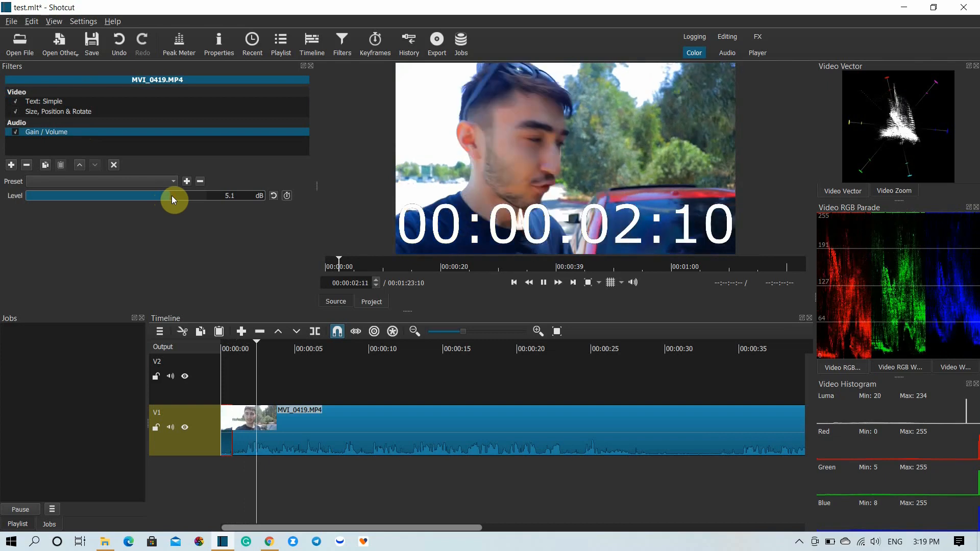
key(space)
click(225, 349)
key(space)
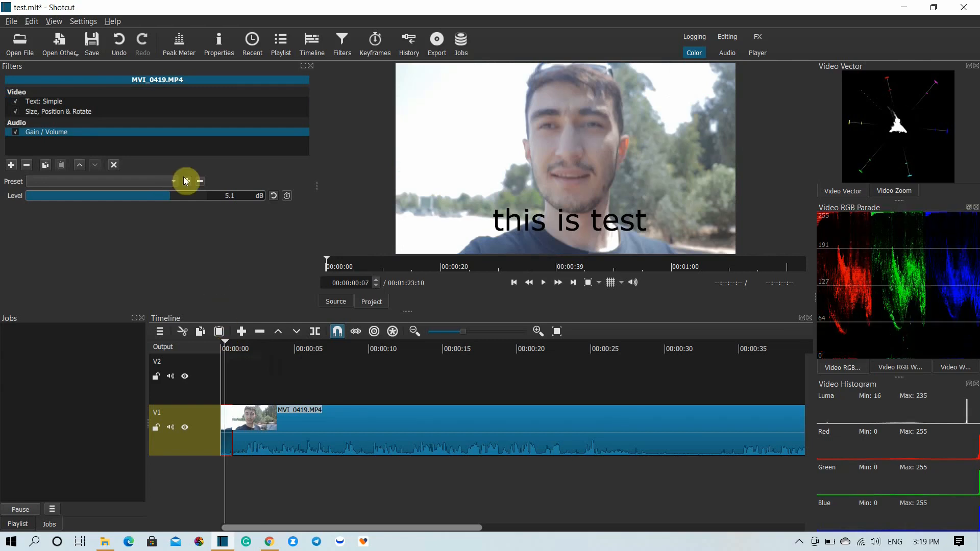
key(space)
click(125, 194)
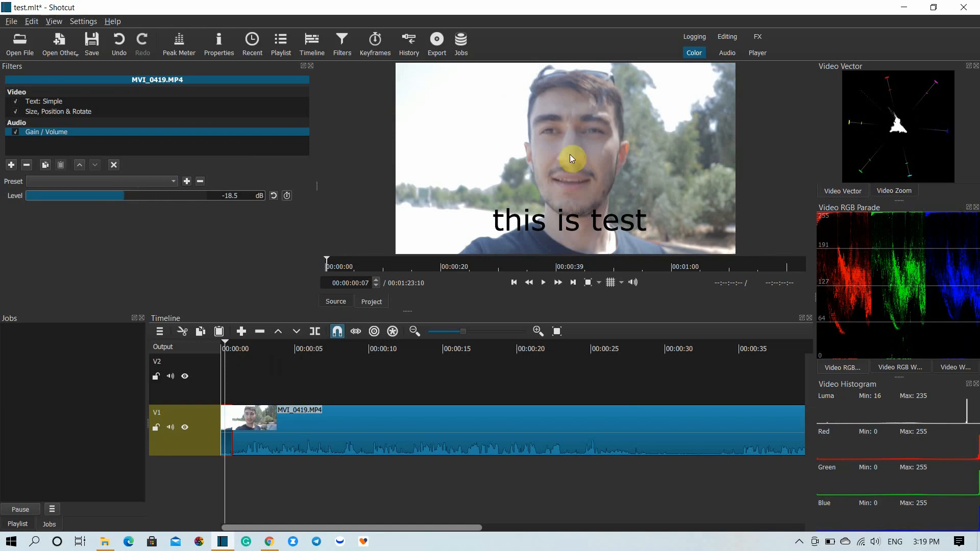
- View the Audio workspace layout before switching to Editing, and select the Custom preset in the export settings
click(725, 53)
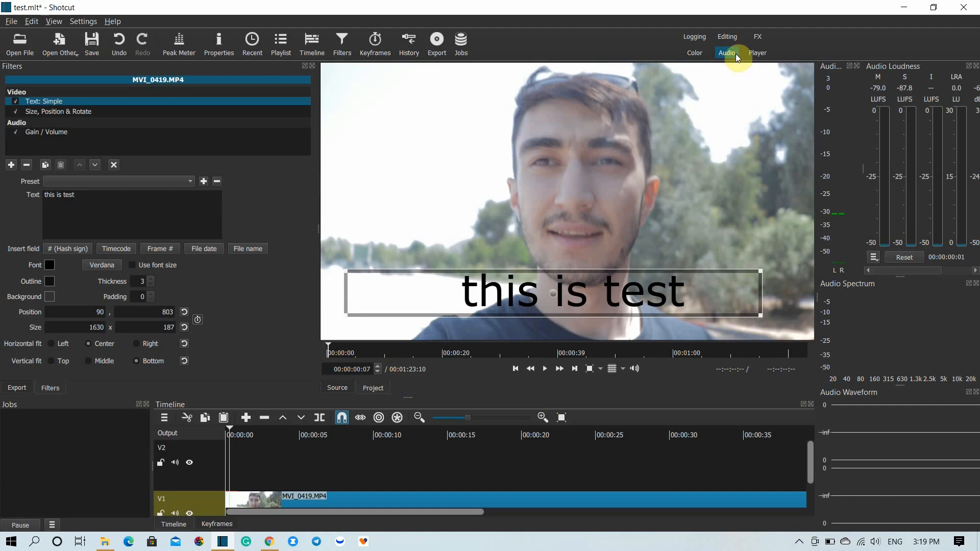
click(726, 37)
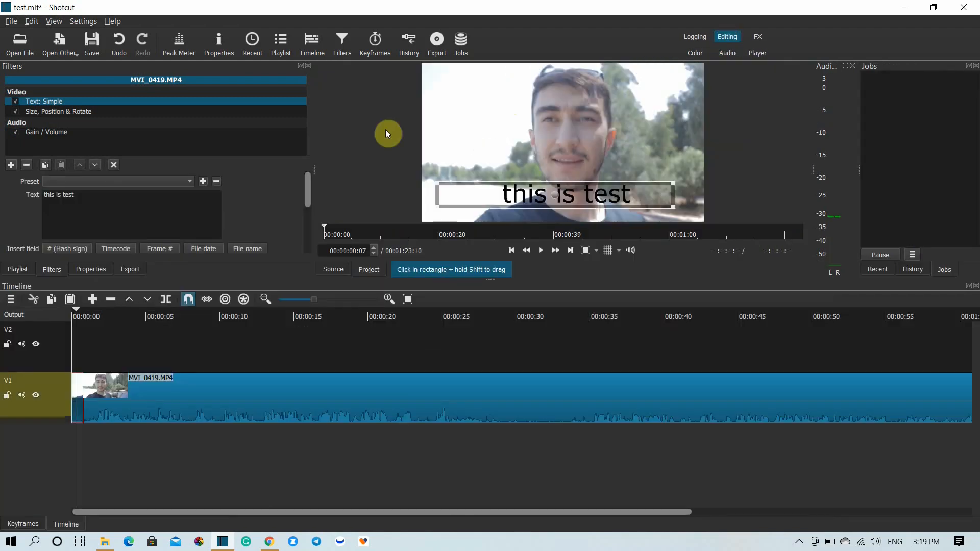
click(130, 271)
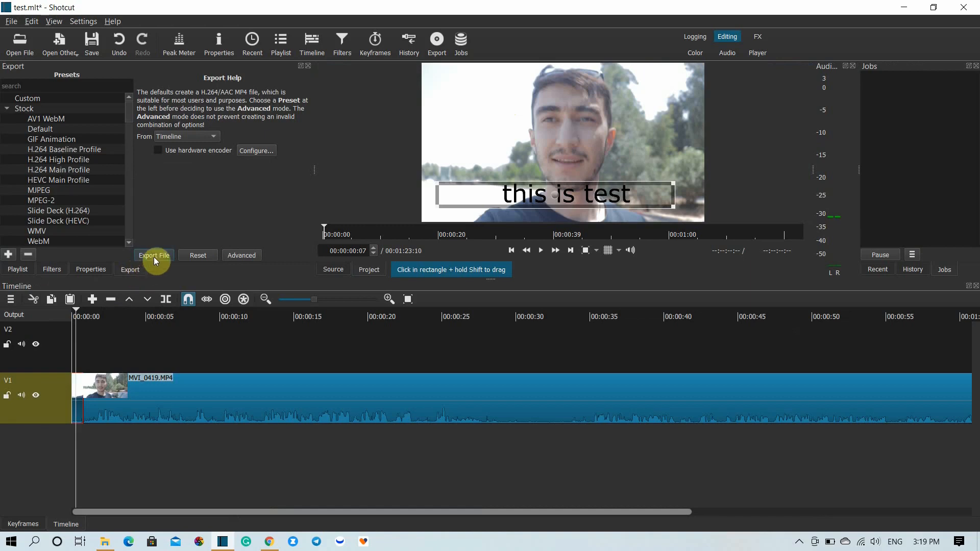
click(60, 98)
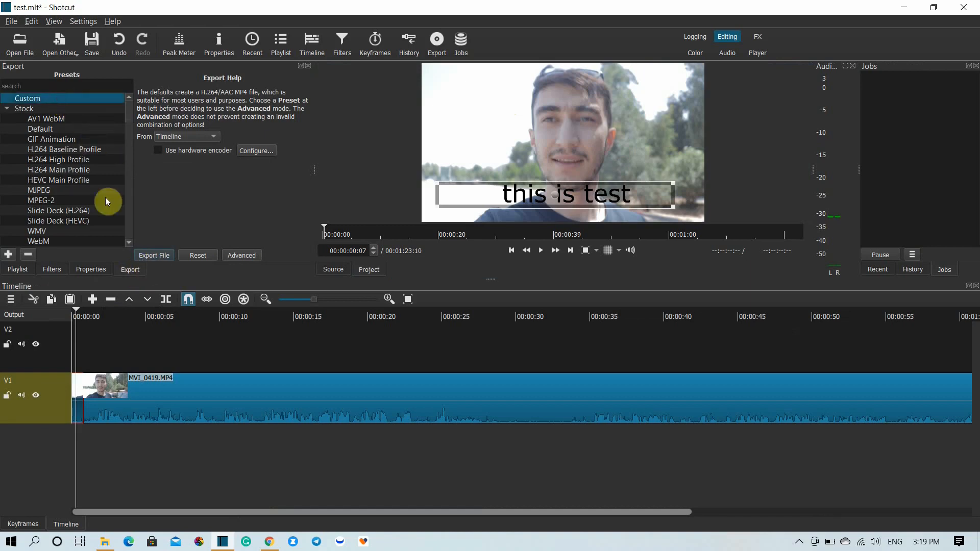